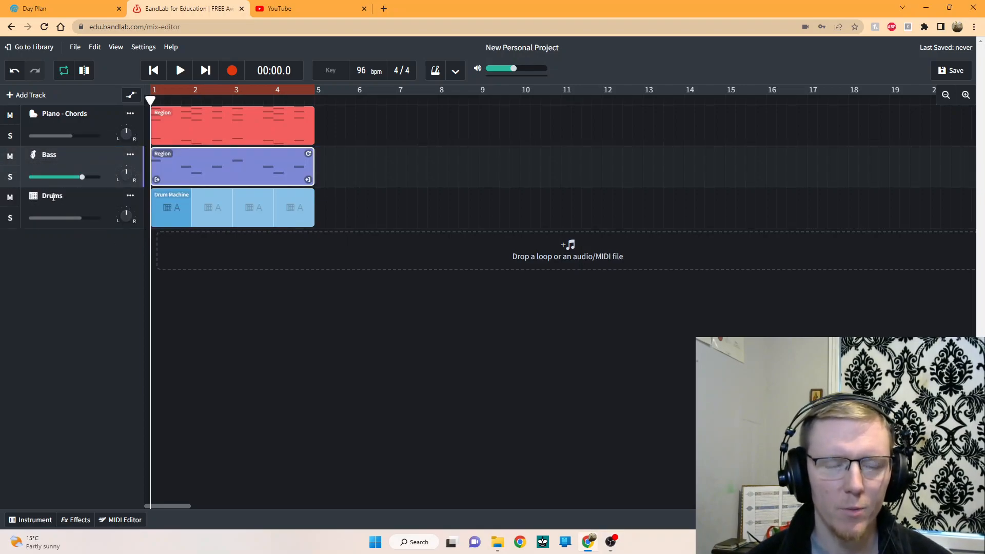
pyautogui.click(66, 114)
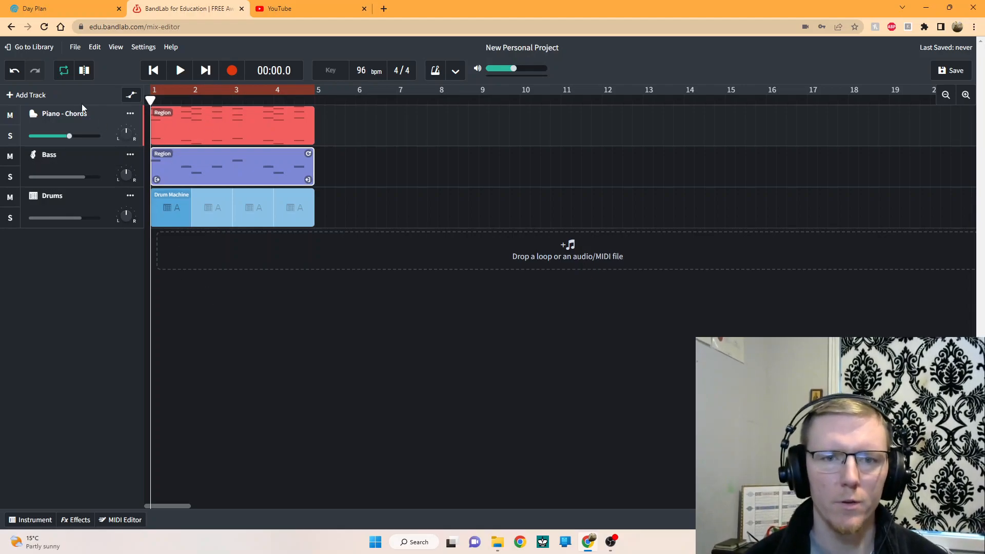
pyautogui.click(230, 128)
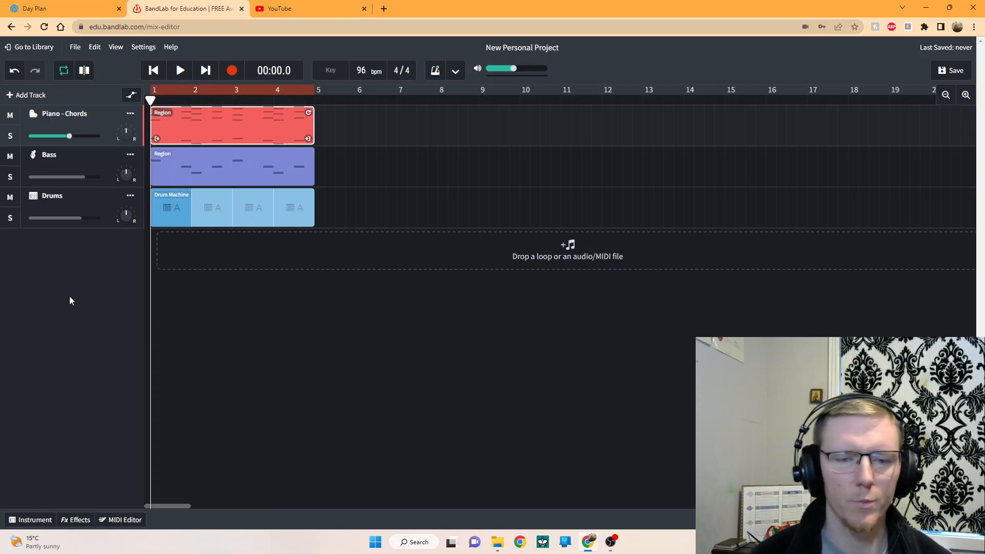
# - Add a new instrument track named Melody and place it above the Piano - Chords track
pyautogui.click(26, 96)
pyautogui.click(290, 282)
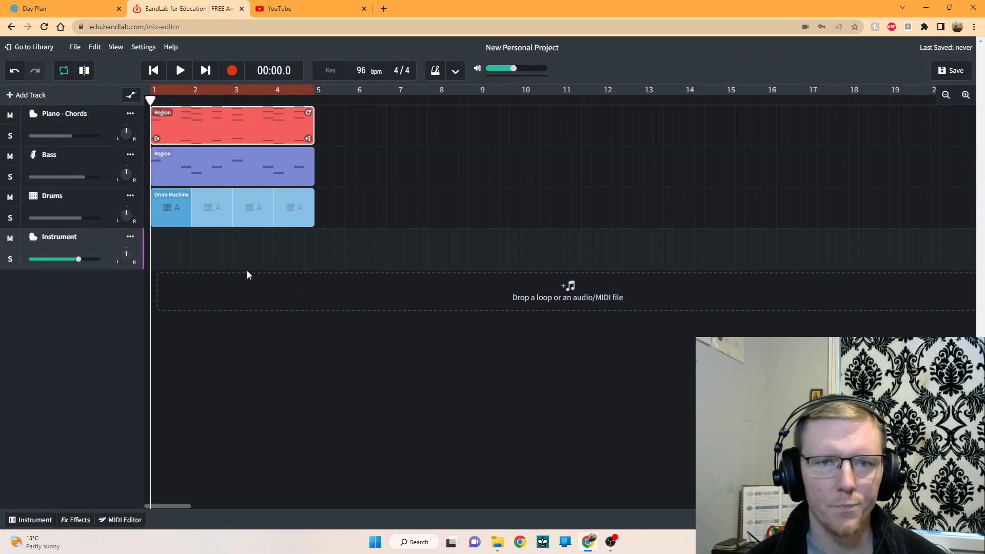
pyautogui.moveTo(83, 263); pyautogui.dragTo(98, 107)
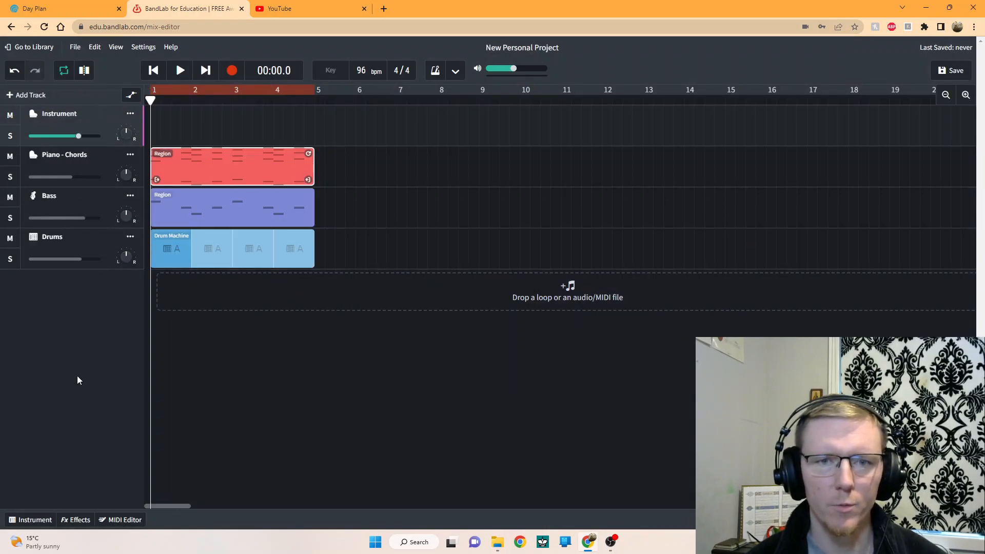
pyautogui.doubleClick(65, 113)
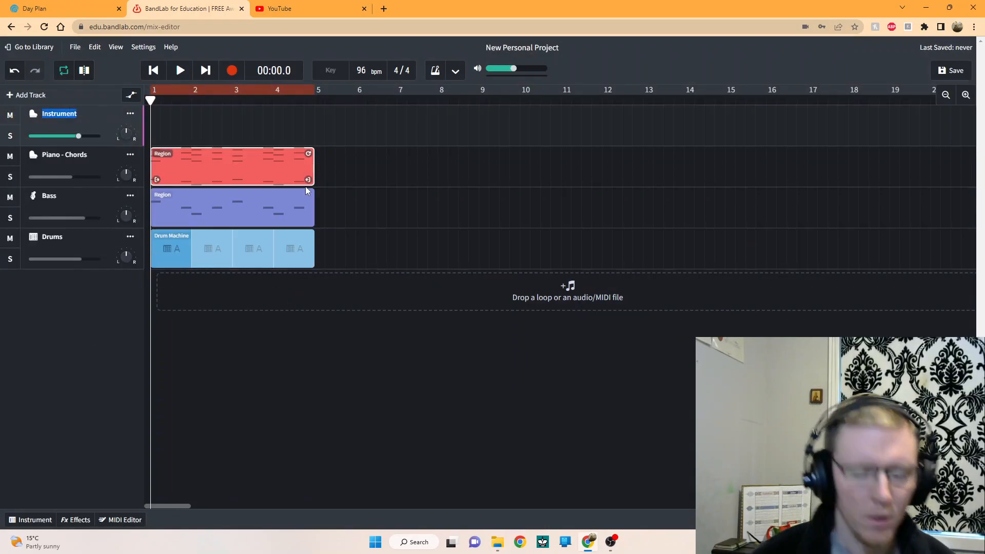
pyautogui.write('Melody')
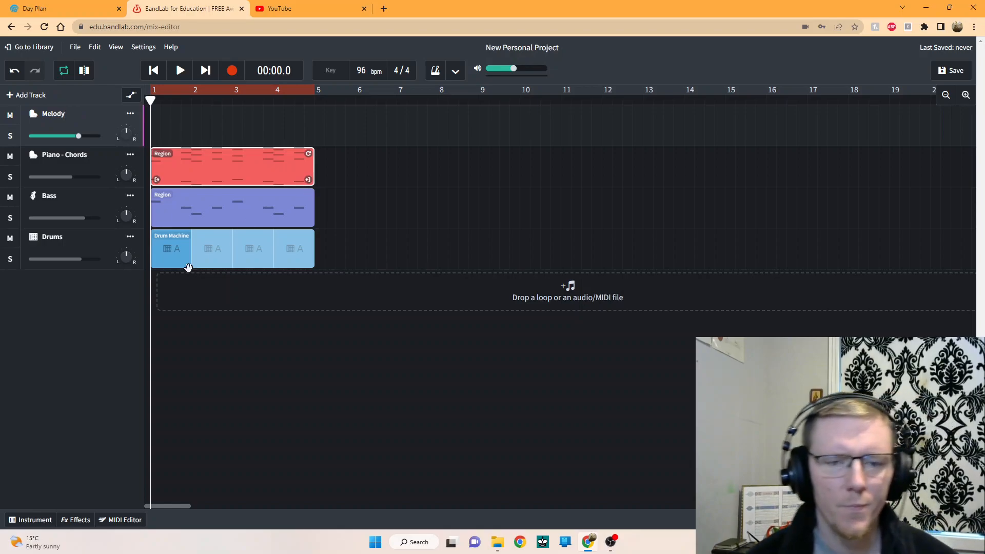
# - Switch the Melody track's instrument category to Synth Keys
pyautogui.click(33, 116)
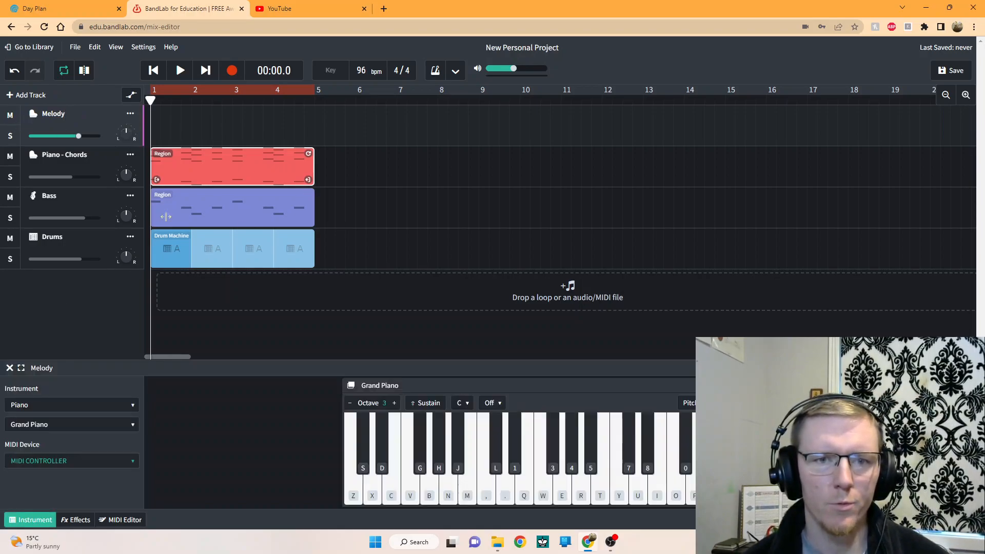
pyautogui.click(64, 409)
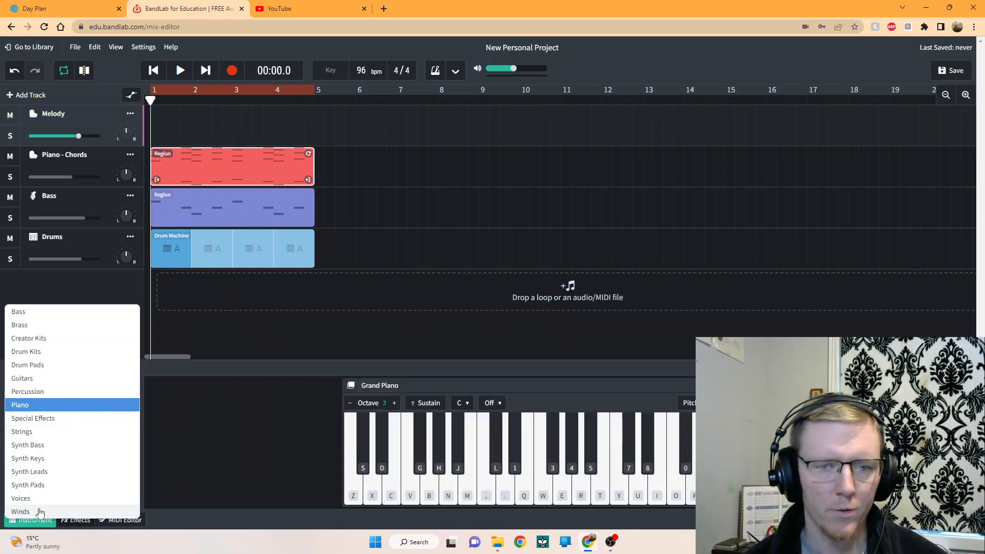
pyautogui.click(39, 459)
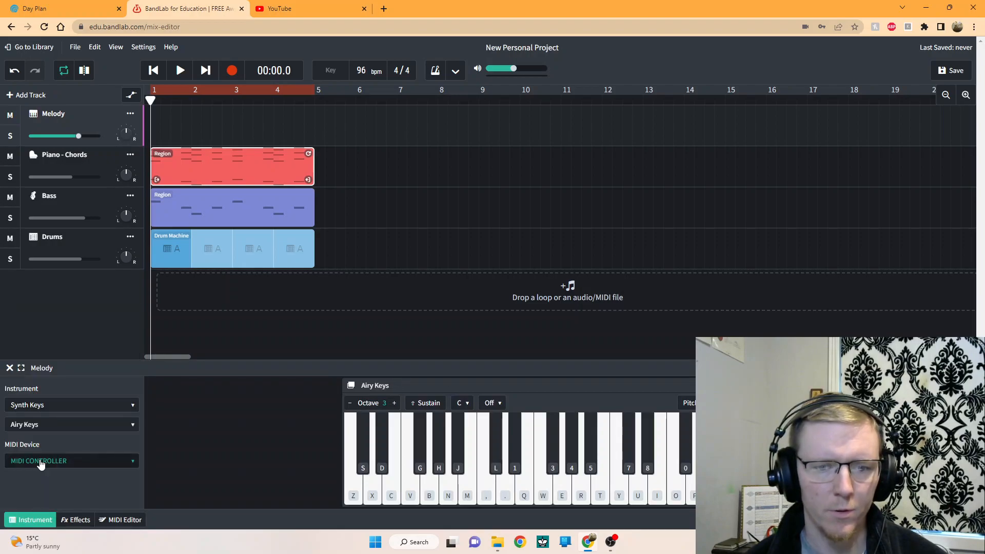
# - Try the LoFi Saw and City Keys sounds on the Melody track, playing test notes with each
pyautogui.click(64, 427)
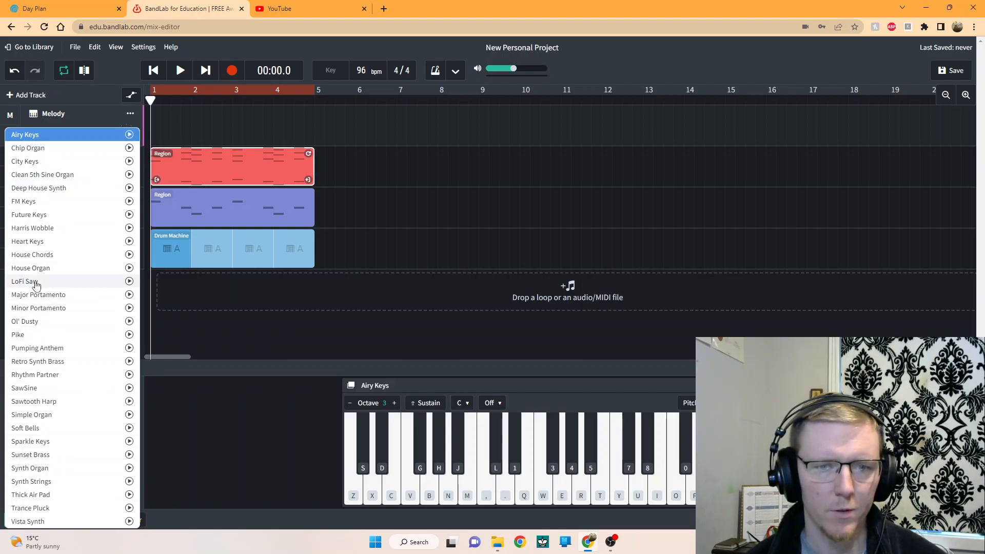
pyautogui.click(57, 282)
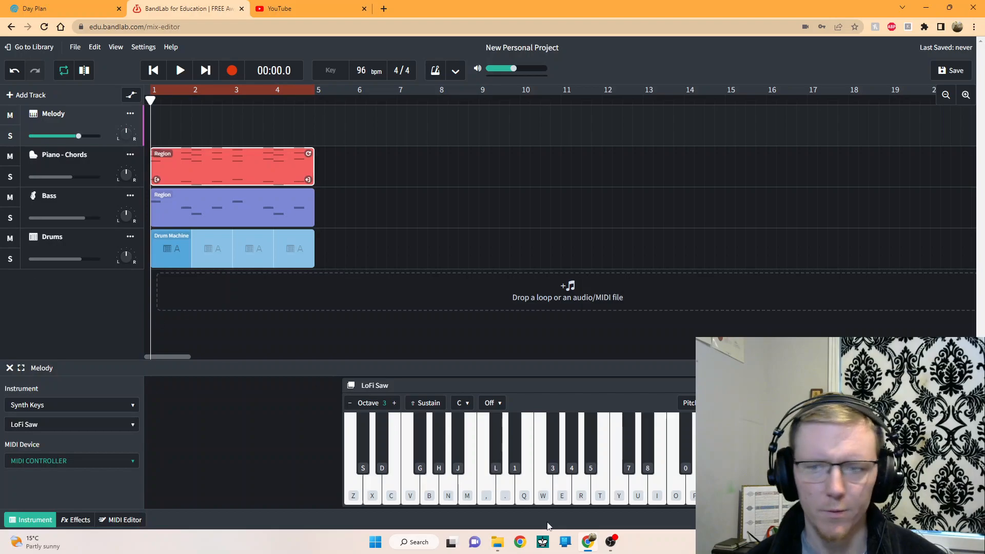
pyautogui.click(523, 495)
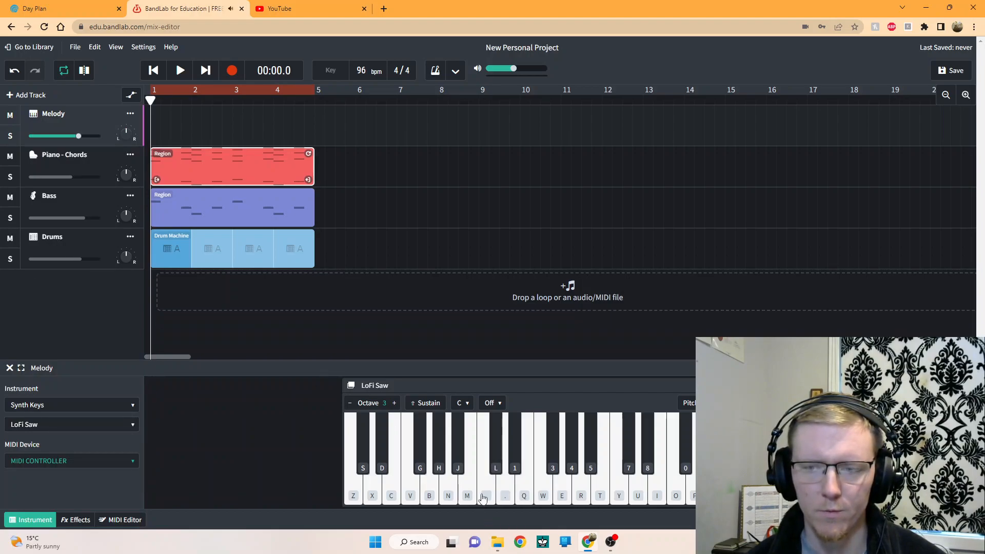
pyautogui.click(483, 495)
pyautogui.click(602, 497)
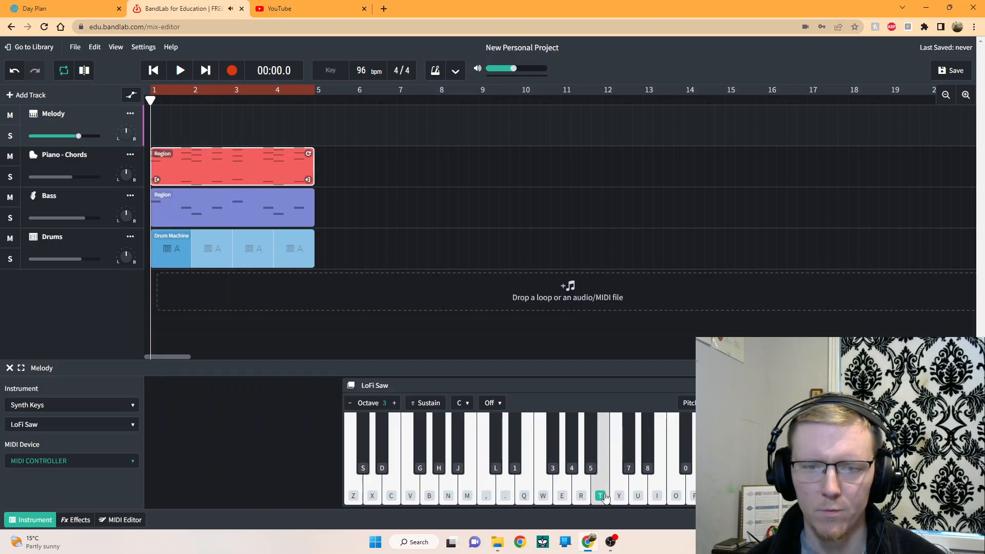
pyautogui.click(86, 424)
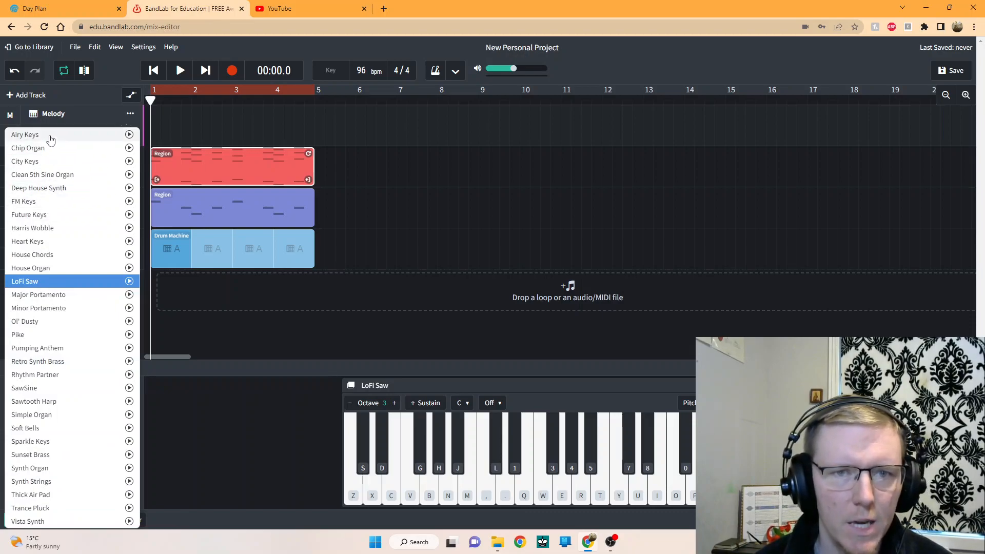
pyautogui.click(32, 162)
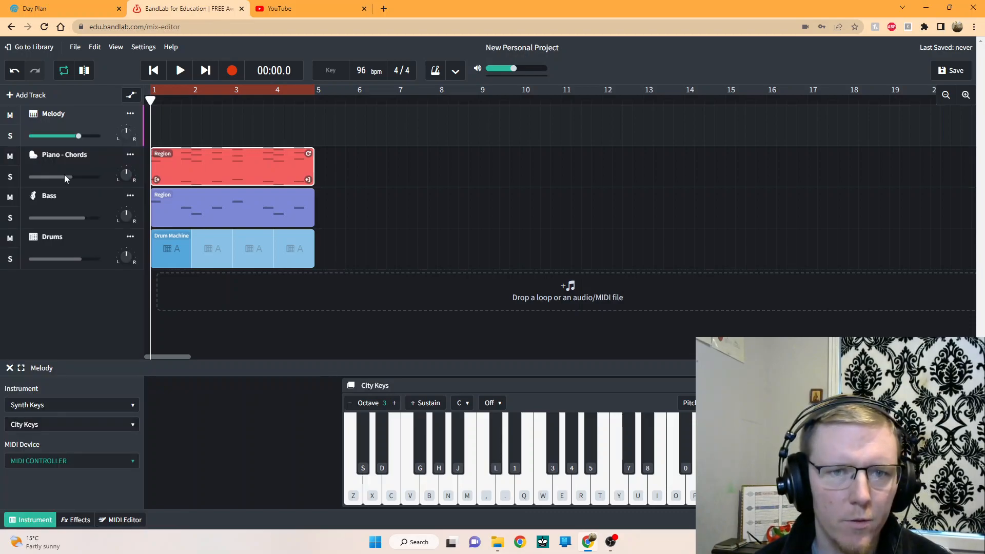
pyautogui.click(491, 495)
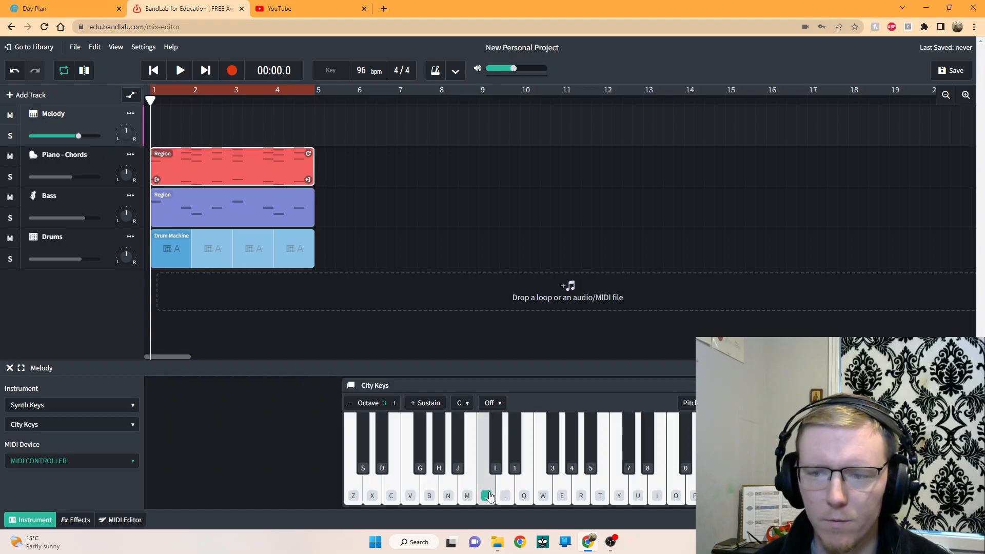
# - Set the Melody track's sound to FM Keys and audition it with a few notes
pyautogui.click(75, 425)
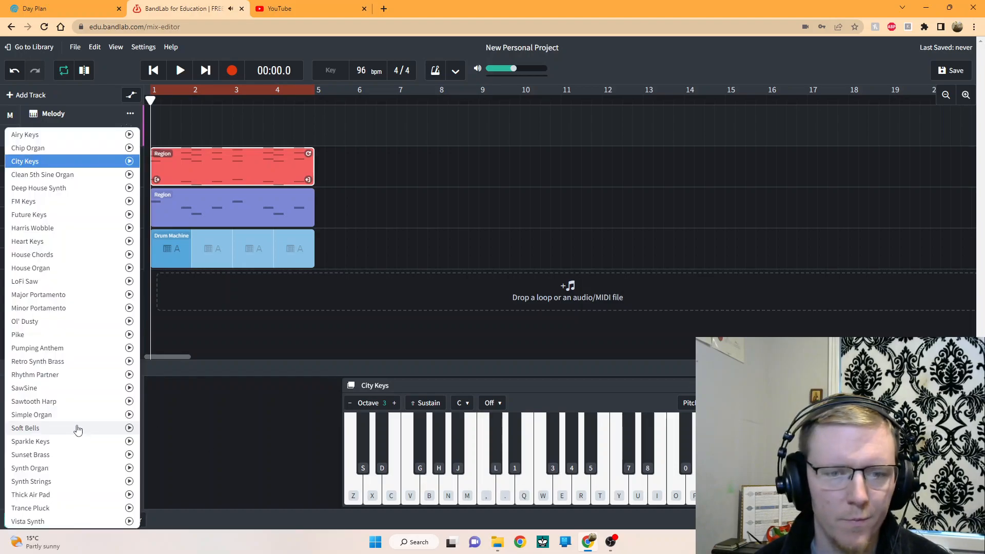
pyautogui.click(25, 201)
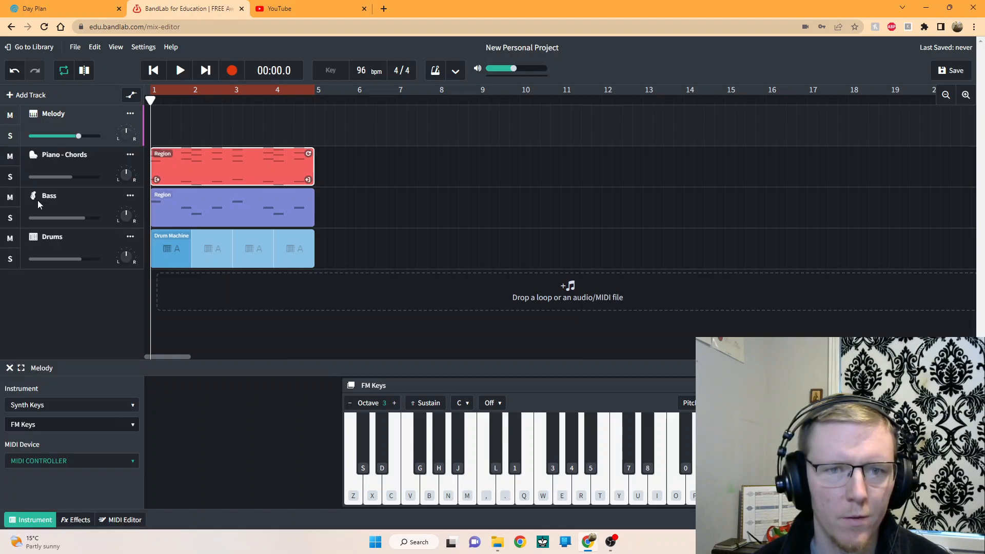
pyautogui.click(525, 501)
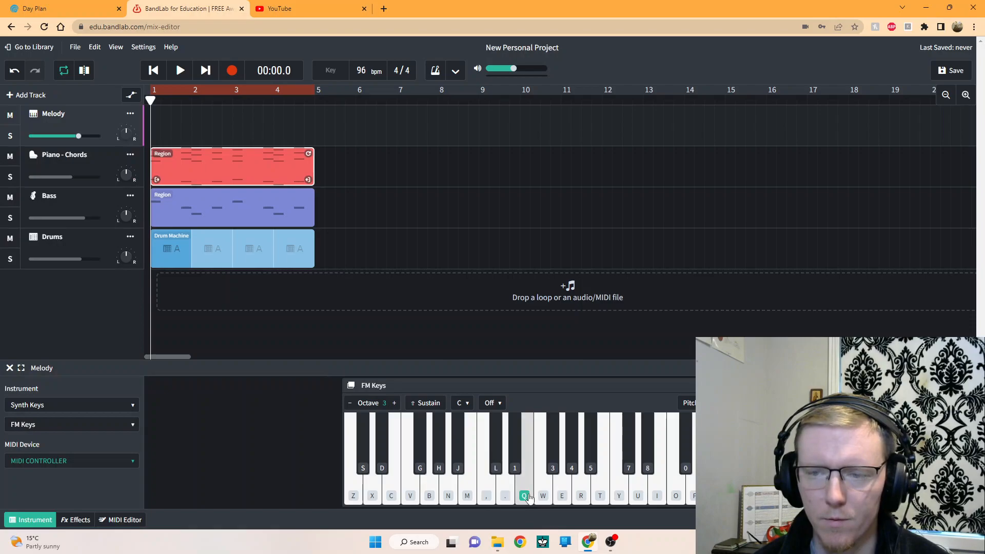
pyautogui.click(599, 488)
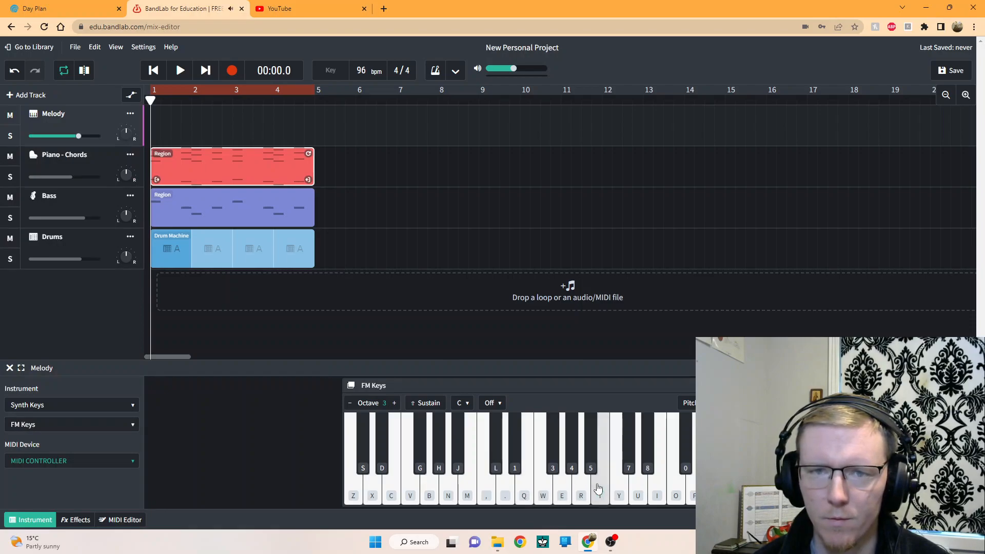
pyautogui.click(77, 424)
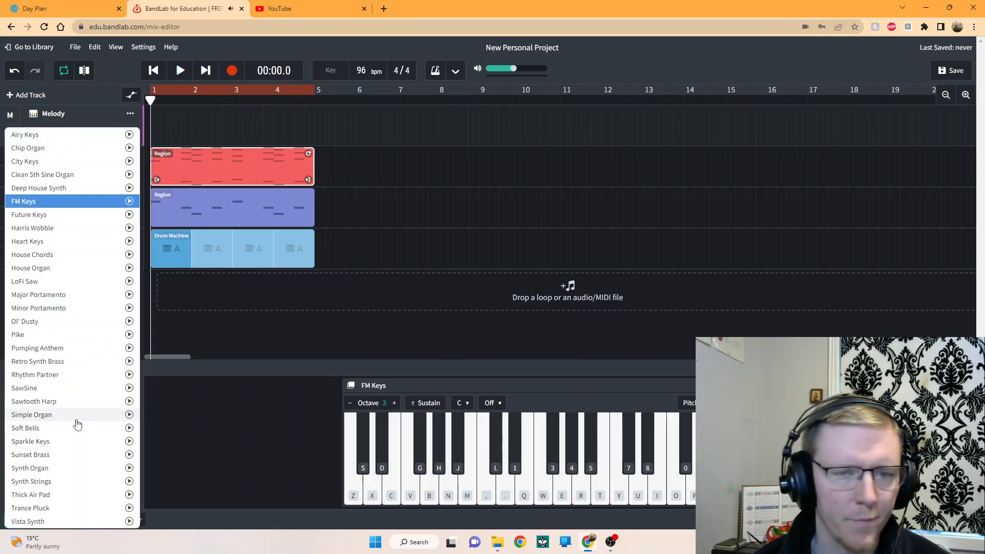
pyautogui.click(230, 411)
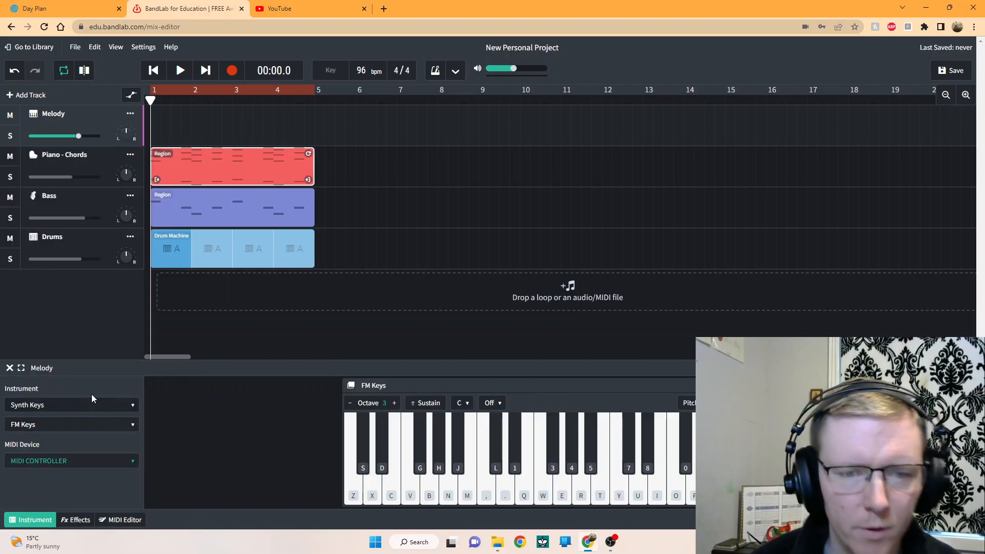
# - Copy the Piano - Chords region and make Melody the active track
pyautogui.click(166, 170)
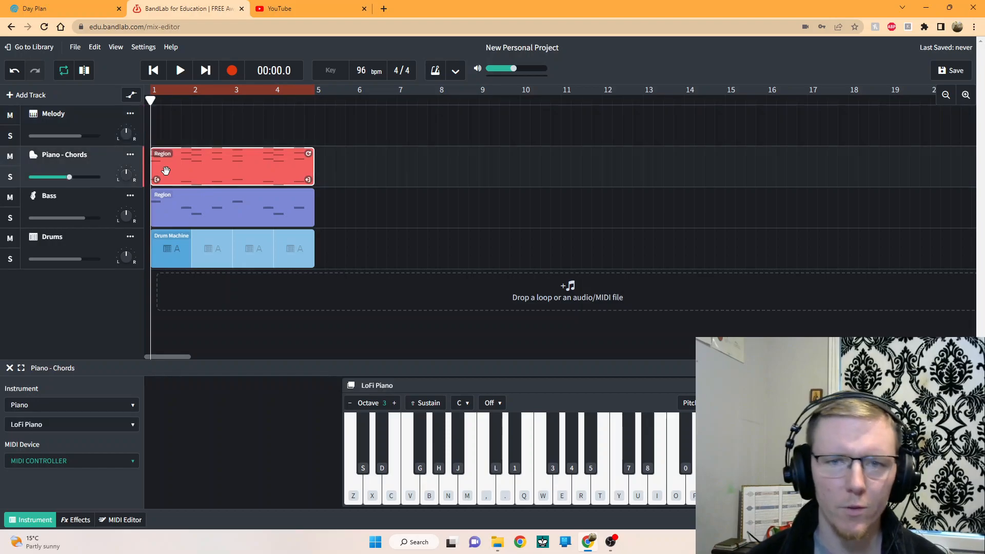
pyautogui.click(83, 123)
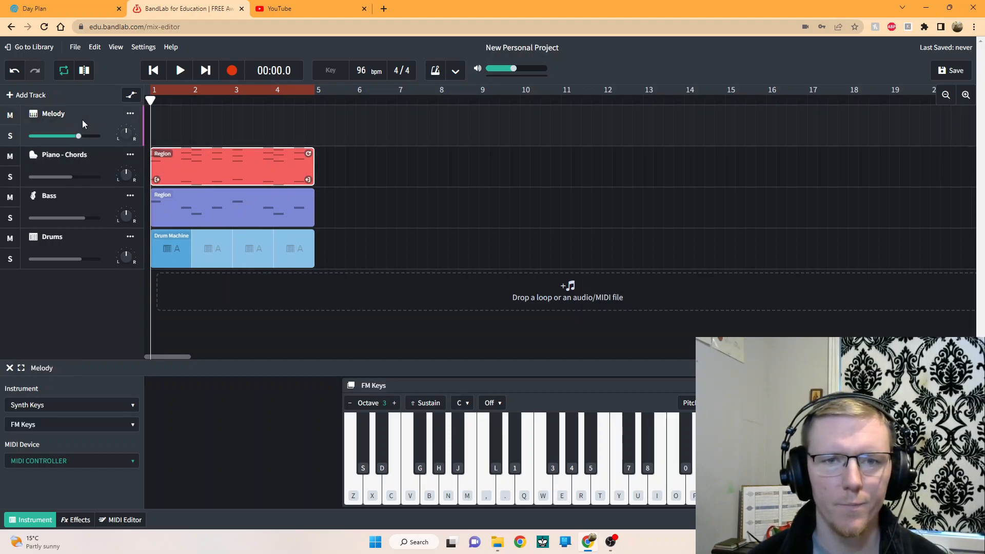
pyautogui.moveTo(151, 99); pyautogui.dragTo(432, 101)
pyautogui.hotkey('ctrl', 'v')
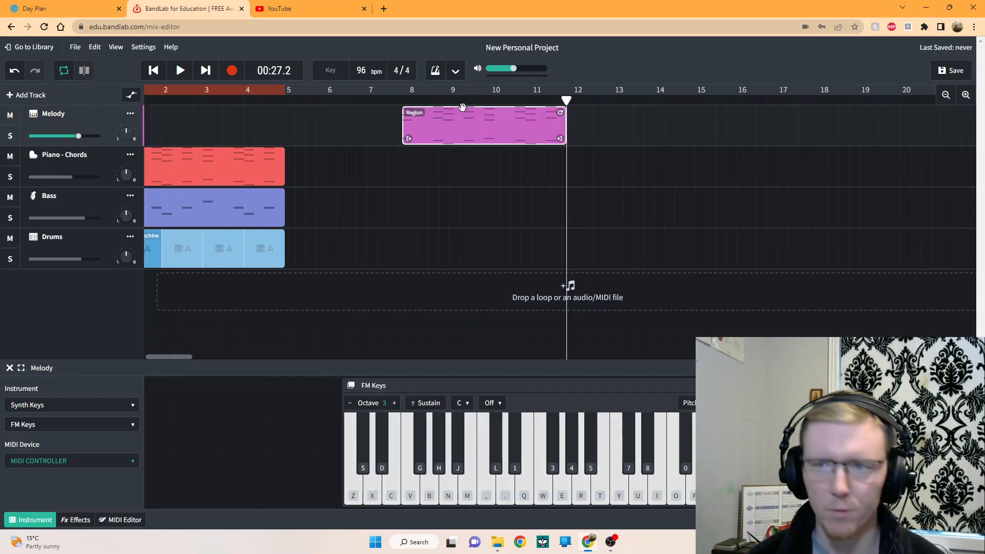
pyautogui.hotkey('ctrl', 'z')
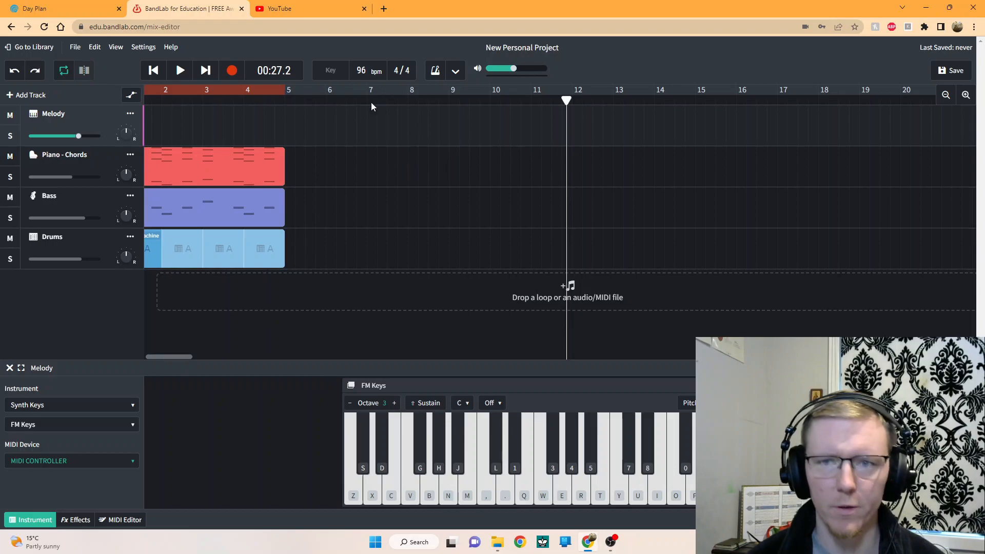
# - Paste the copied chords region onto the Melody track at the start of the project
pyautogui.click(153, 71)
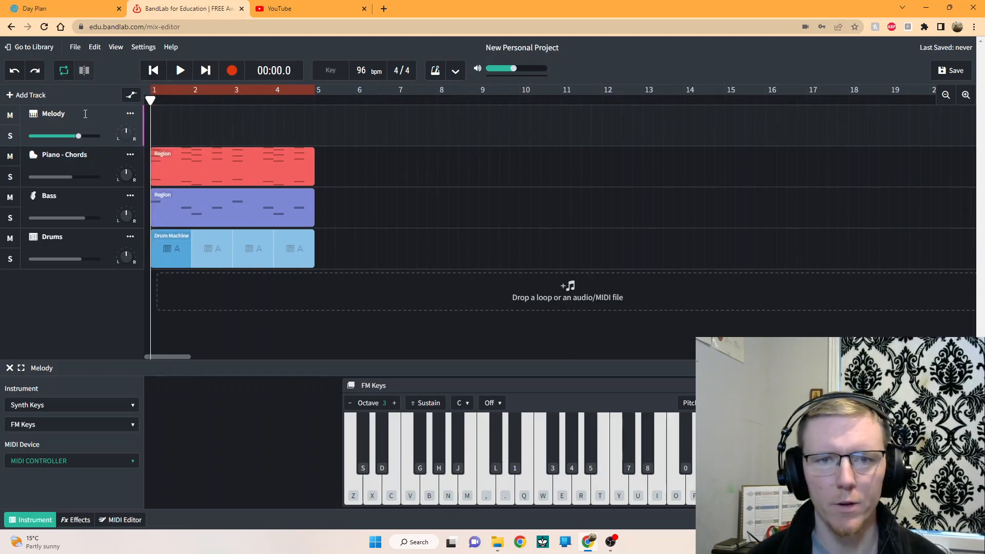
pyautogui.click(103, 167)
pyautogui.click(93, 200)
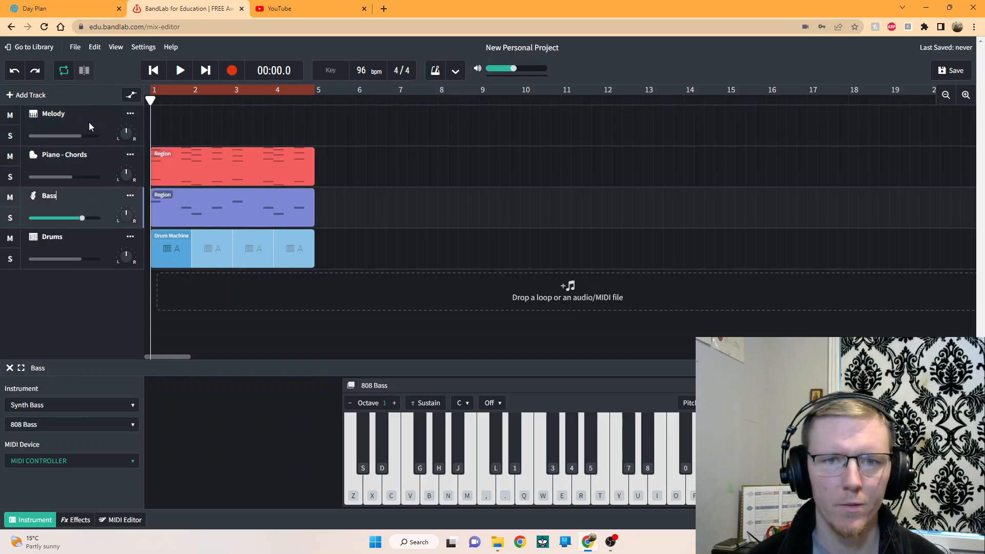
pyautogui.click(89, 122)
pyautogui.hotkey('ctrl', 'v')
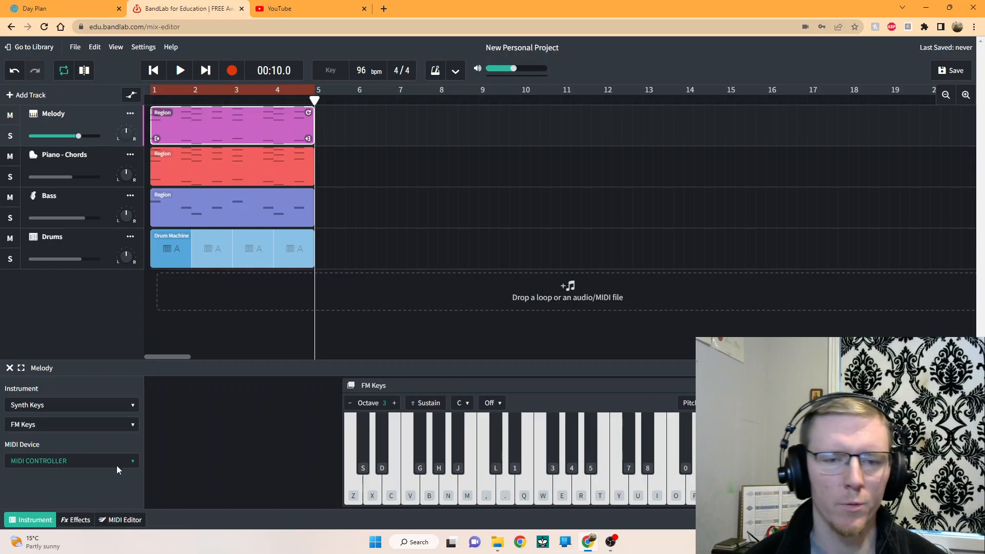
# - Open the pasted Melody region for MIDI editing and delete the low bass notes beneath its chords
pyautogui.click(121, 519)
pyautogui.scroll(-2, 205, 362)
pyautogui.scroll(2, 246, 382)
pyautogui.scroll(-2, 296, 482)
pyautogui.moveTo(306, 434); pyautogui.dragTo(150, 351)
pyautogui.press('Delete')
pyautogui.scroll(3, 269, 408)
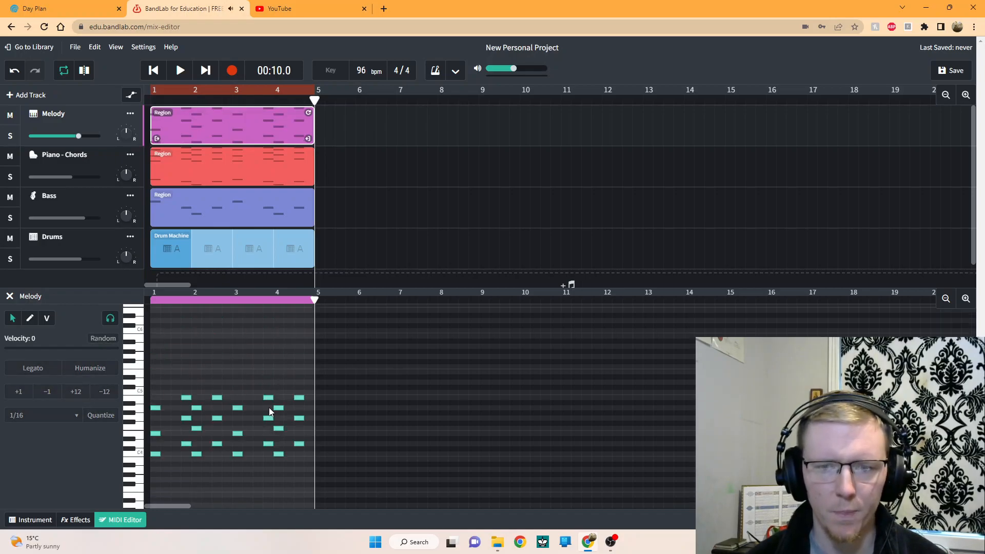
# - Shift the first Melody chord's middle and top notes to successive later beats, making an ascending broken chord
pyautogui.scroll(-2, 269, 407)
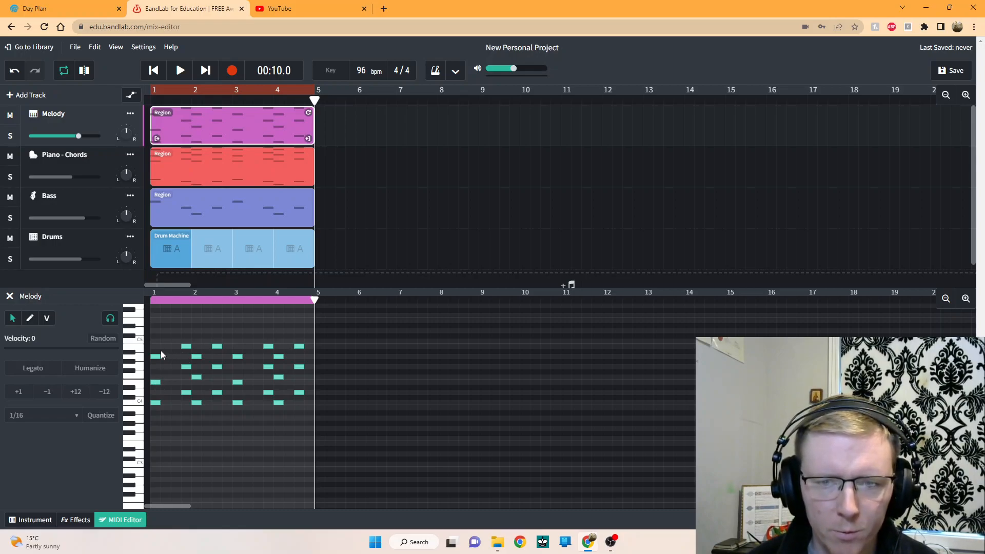
pyautogui.click(155, 382)
pyautogui.moveTo(157, 382); pyautogui.dragTo(176, 358)
pyautogui.moveTo(159, 409); pyautogui.dragTo(176, 349)
pyautogui.click(179, 460)
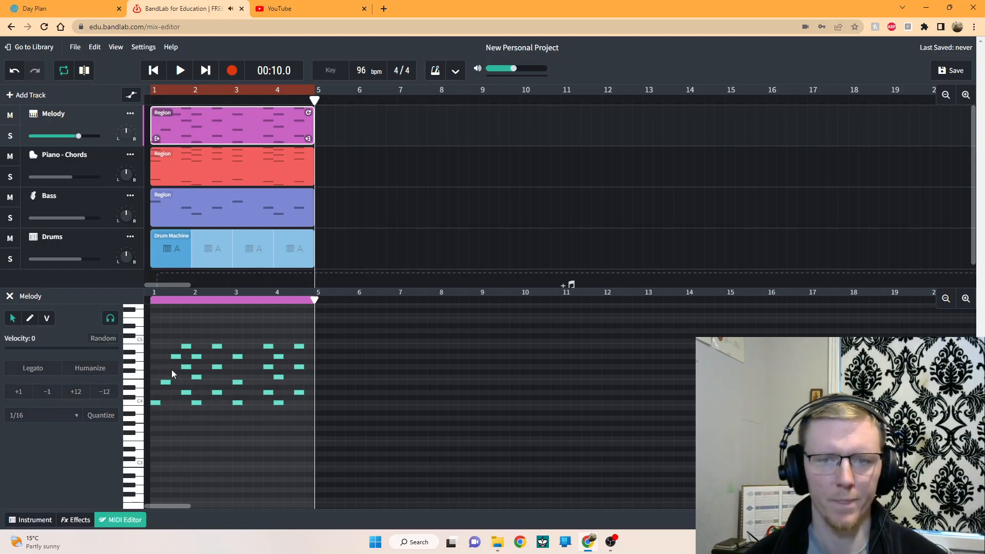
# - Reduce the second Melody chord to its lowest note, delete the third chord's top note and move its middle note one beat later
pyautogui.doubleClick(188, 349)
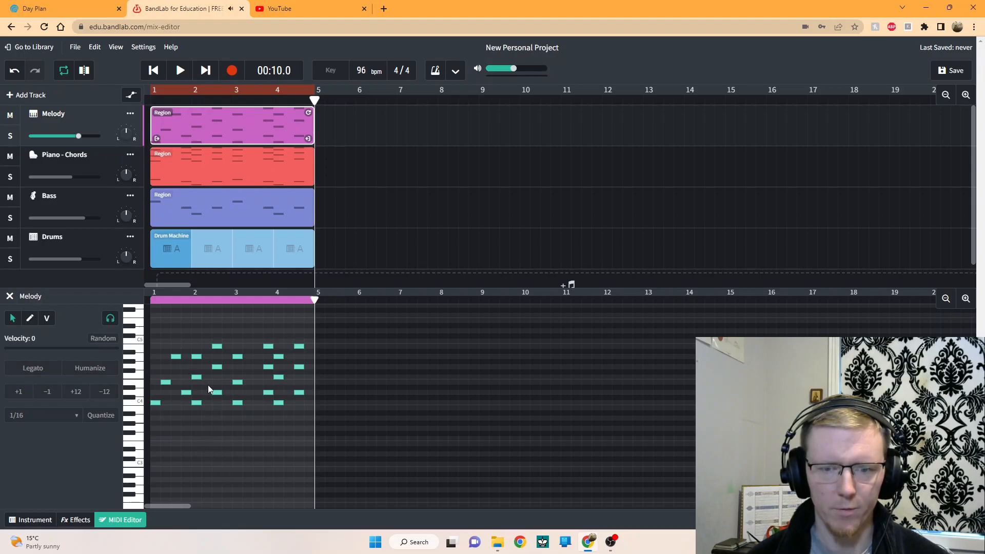
pyautogui.doubleClick(198, 360)
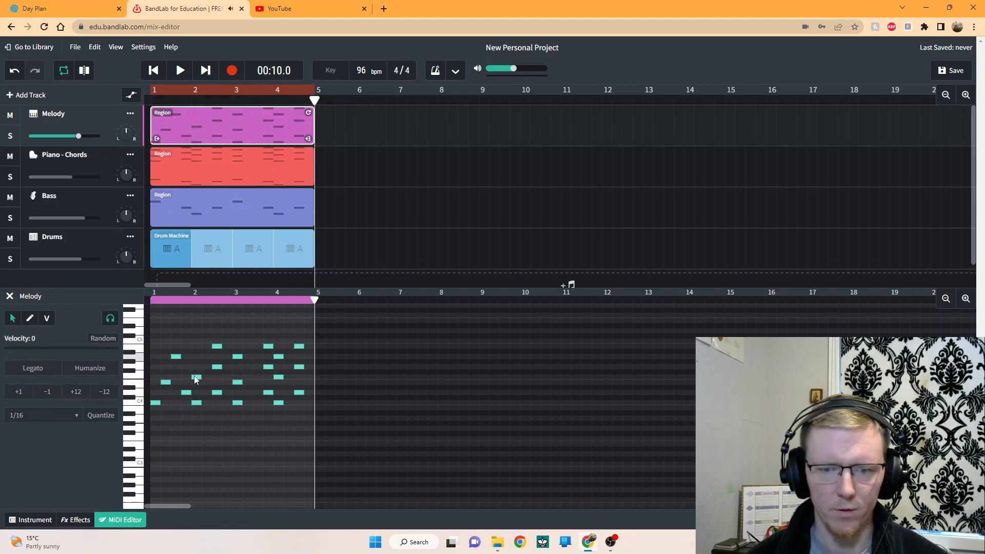
pyautogui.moveTo(198, 378); pyautogui.dragTo(317, 367)
# - Break up the remaining Melody chords through bar 4 by deleting surplus upper notes and staggering the others into single successive notes
pyautogui.doubleClick(217, 347)
pyautogui.click(239, 357)
pyautogui.doubleClick(268, 347)
pyautogui.doubleClick(269, 367)
pyautogui.doubleClick(278, 357)
pyautogui.click(306, 367)
pyautogui.doubleClick(297, 347)
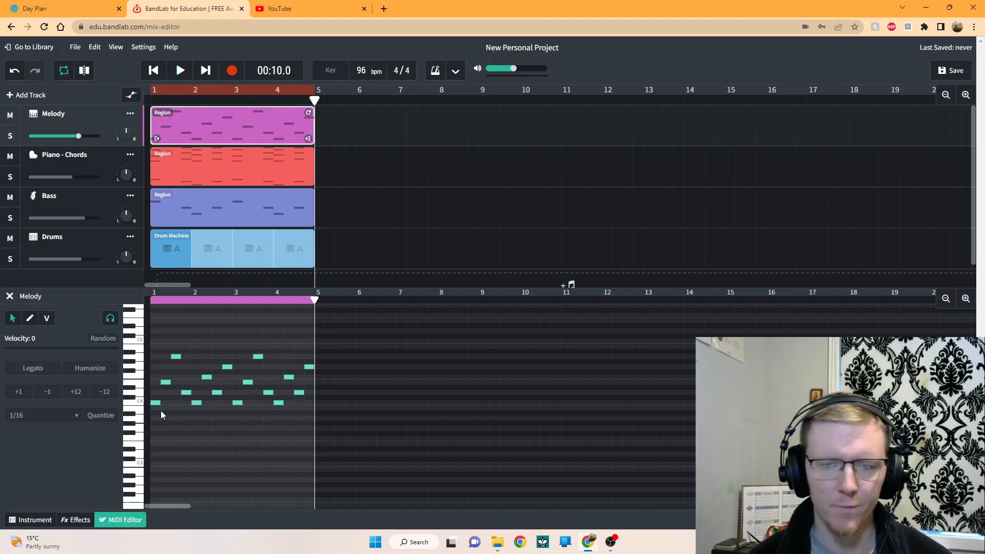
# - Play the project from the start to hear the Melody arpeggio with the other tracks, and pause
pyautogui.click(154, 70)
pyautogui.click(180, 70)
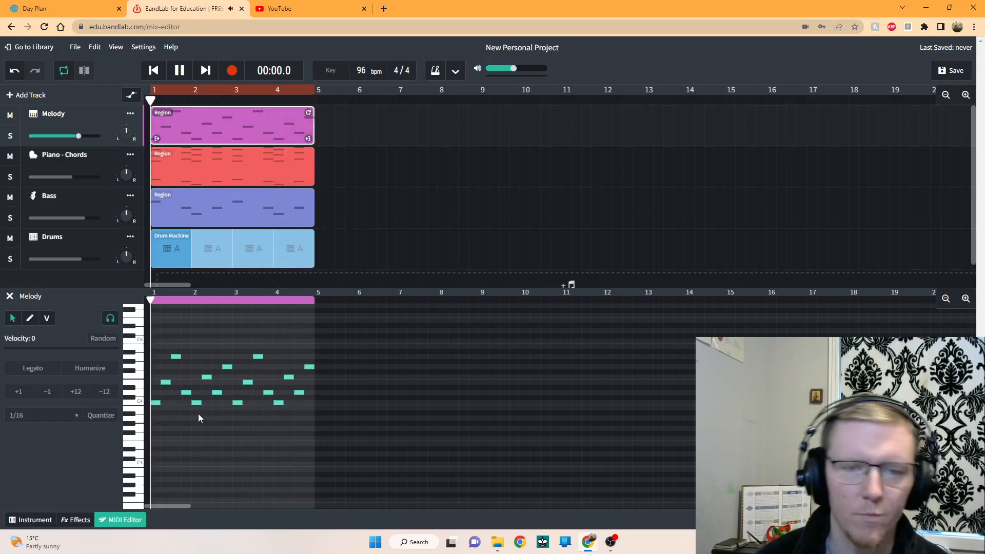
pyautogui.click(179, 71)
# - Select all the Melody notes and transpose them up 12 semitones
pyautogui.scroll(2, 264, 454)
pyautogui.scroll(-2, 290, 445)
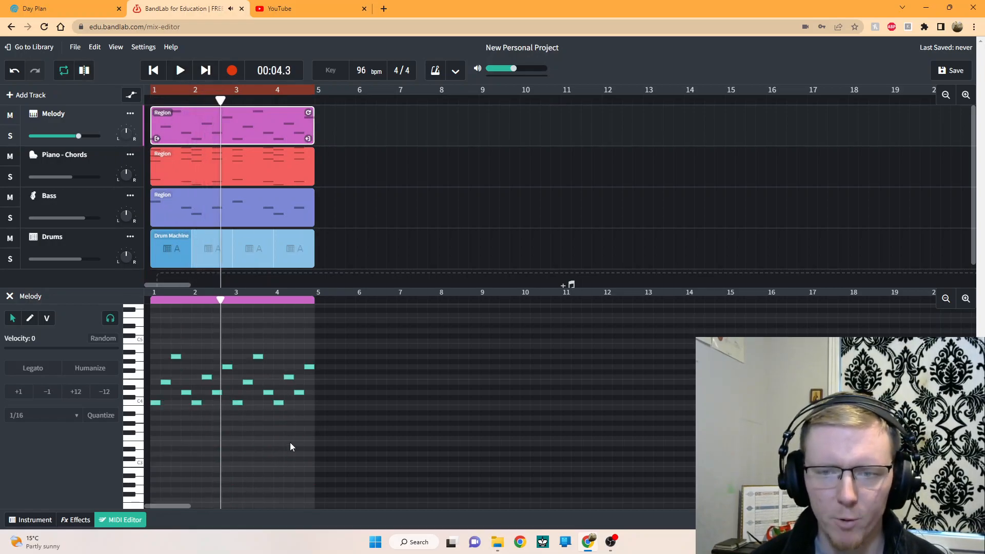
pyautogui.scroll(1, 307, 470)
pyautogui.moveTo(309, 470); pyautogui.dragTo(149, 387)
pyautogui.click(75, 391)
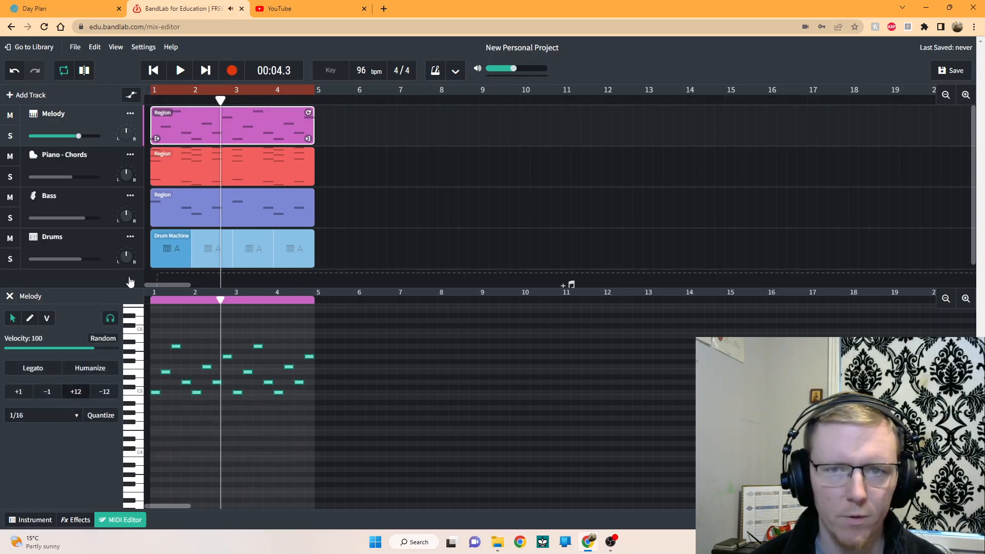
# - Lower the Melody track's volume while playing the song from the start, and close the MIDI editor
pyautogui.click(153, 71)
pyautogui.click(179, 70)
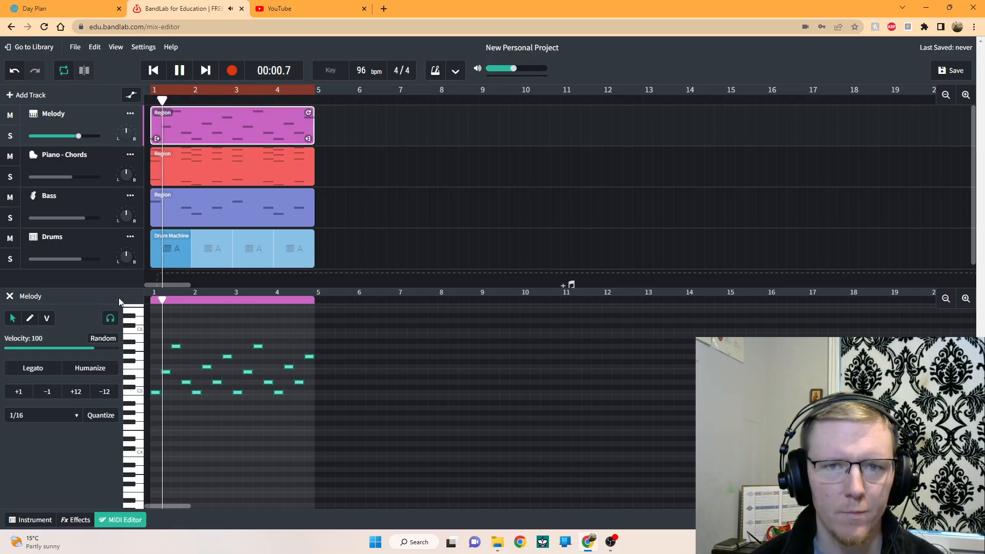
pyautogui.moveTo(79, 136); pyautogui.dragTo(64, 139)
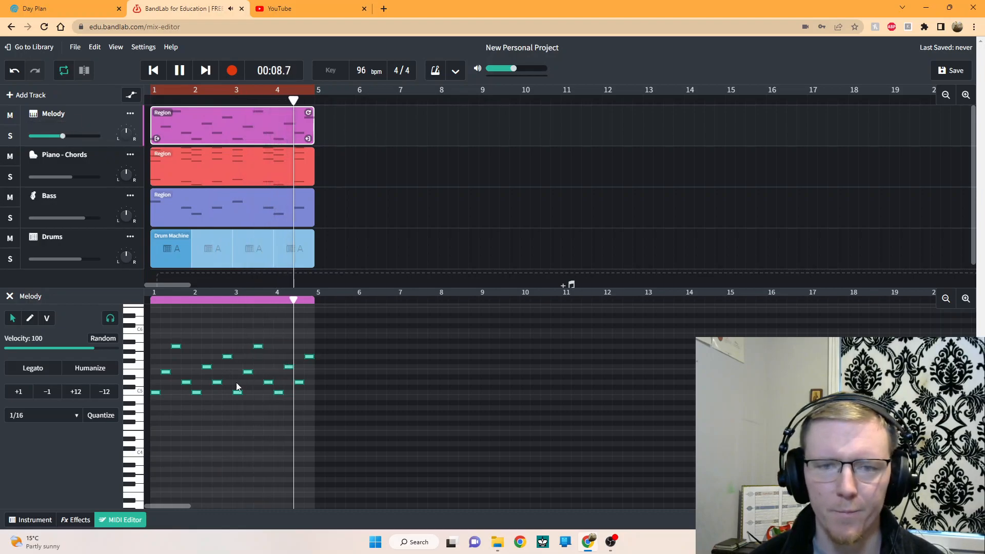
pyautogui.press('space')
pyautogui.click(126, 521)
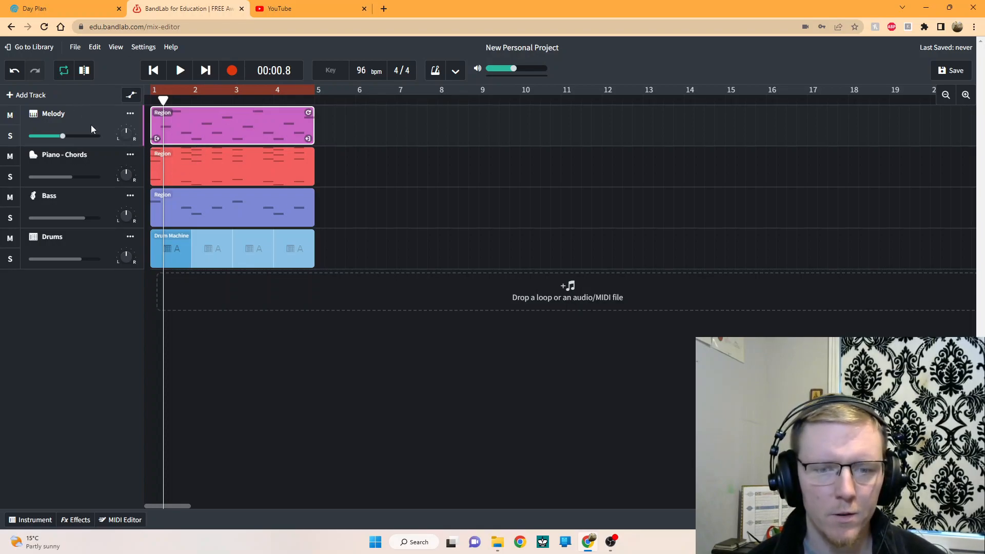
# - Reopen the Melody region's MIDI editor at bar 1 and shorten the opening note to half a beat
pyautogui.click(122, 520)
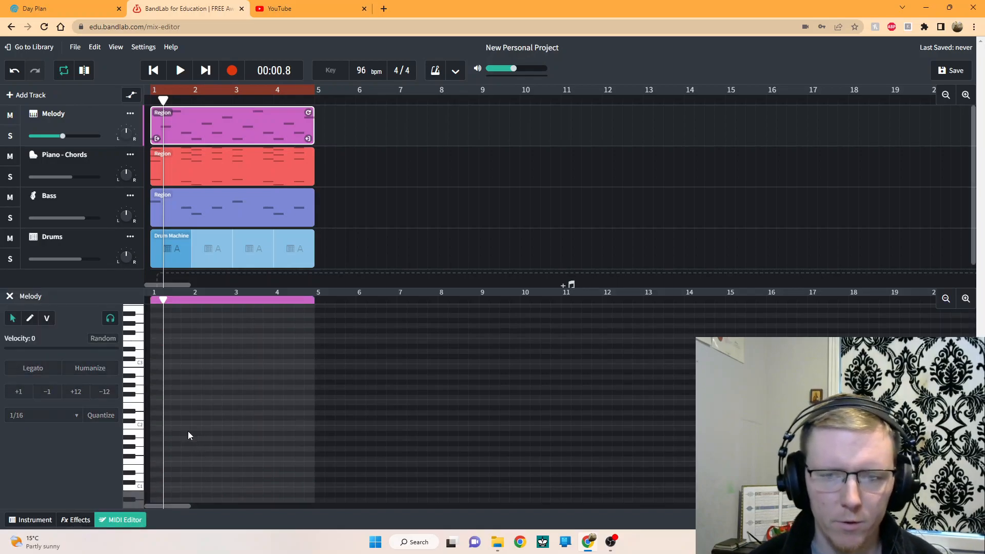
pyautogui.click(966, 304)
pyautogui.click(966, 303)
pyautogui.click(966, 304)
pyautogui.click(966, 304)
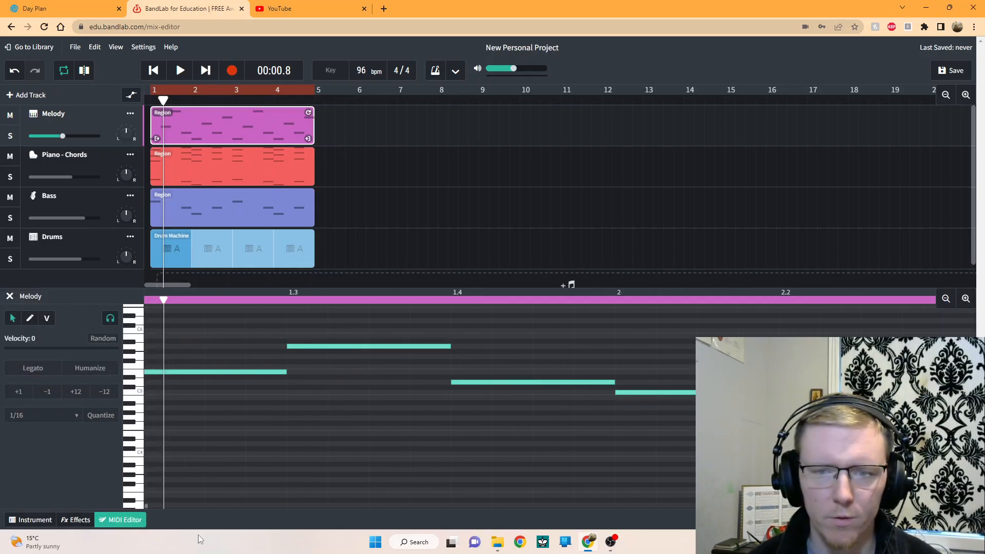
pyautogui.click(946, 299)
pyautogui.hscroll(-3, 146, 506)
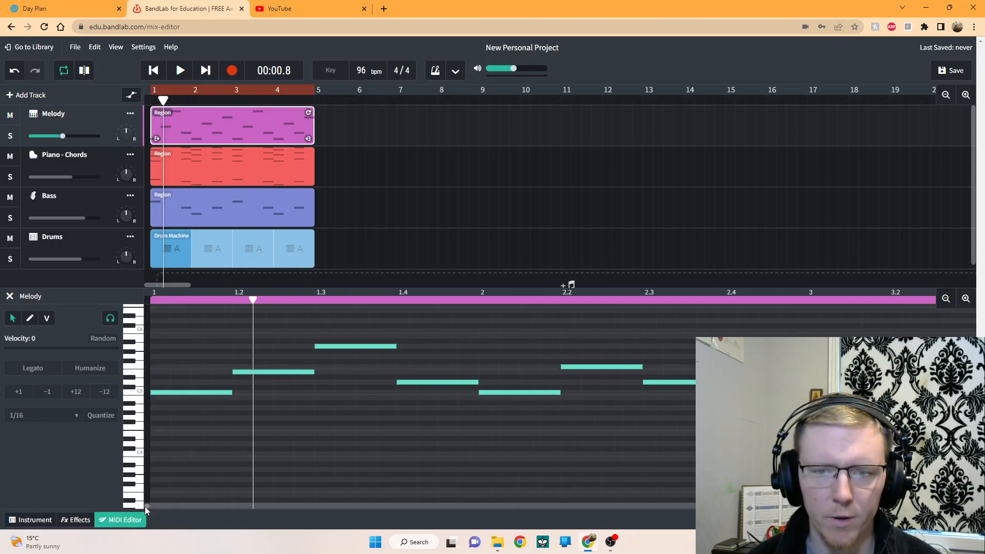
pyautogui.moveTo(230, 393); pyautogui.dragTo(192, 392)
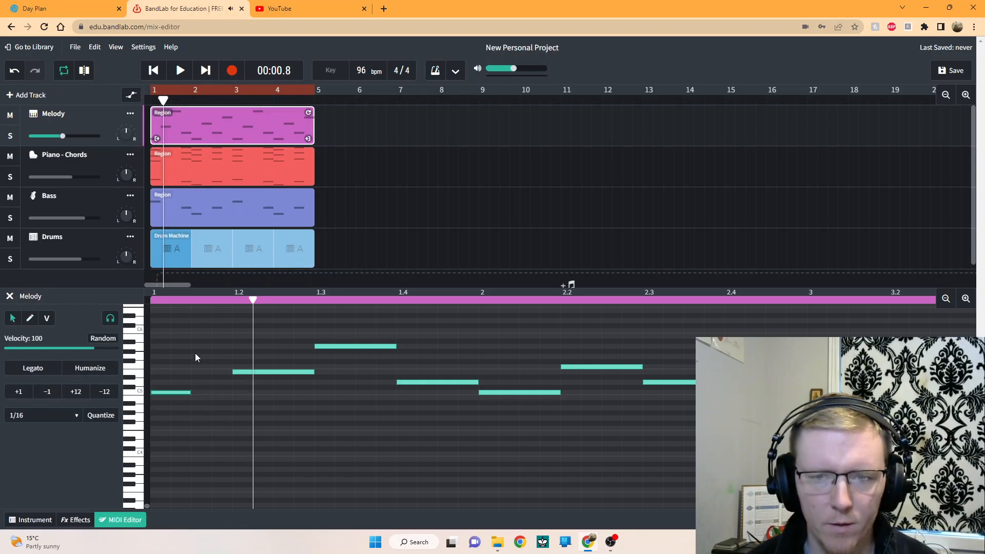
# - Paste a copy of the opening note half a beat after it and raise the copy two semitones as a passing note
pyautogui.click(192, 307)
pyautogui.hotkey('ctrl', 'v')
pyautogui.moveTo(275, 393); pyautogui.dragTo(213, 383)
pyautogui.click(178, 398)
pyautogui.click(181, 393)
pyautogui.click(206, 382)
pyautogui.click(244, 374)
pyautogui.click(181, 415)
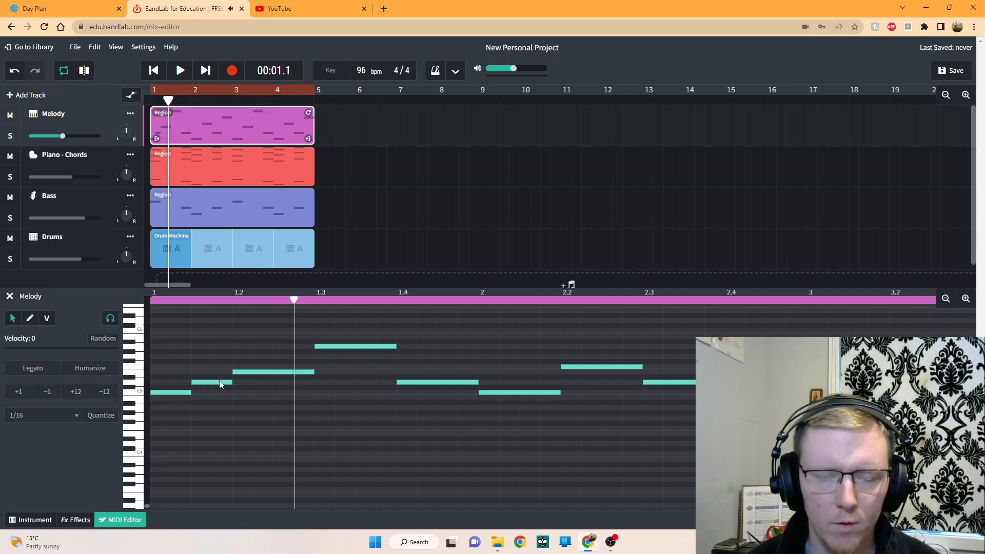
# - Shorten the note on beat 1.2 to half a beat and fill the gap with a copy raised three semitones
pyautogui.moveTo(315, 372); pyautogui.dragTo(273, 372)
pyautogui.click(272, 308)
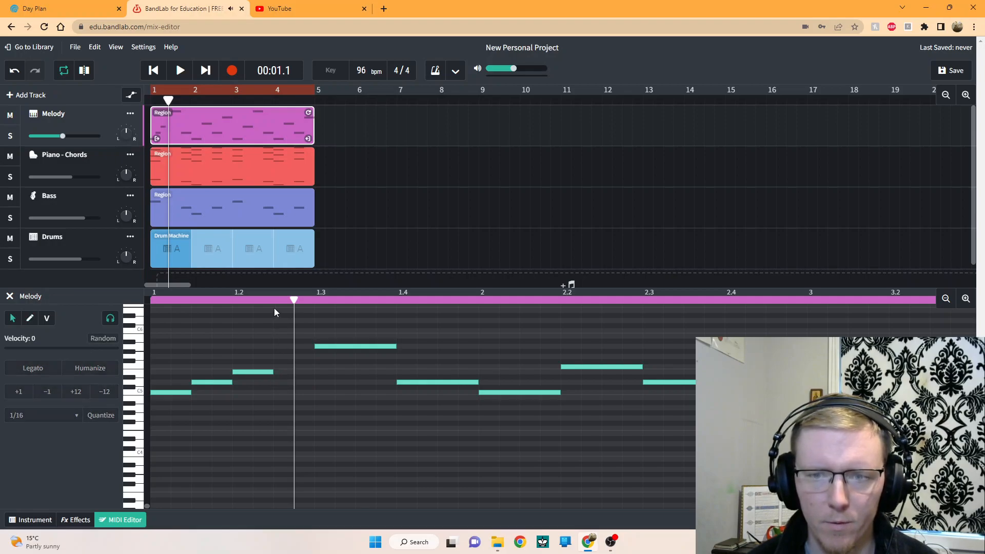
pyautogui.moveTo(294, 300); pyautogui.dragTo(274, 299)
pyautogui.hotkey('ctrl', 'v')
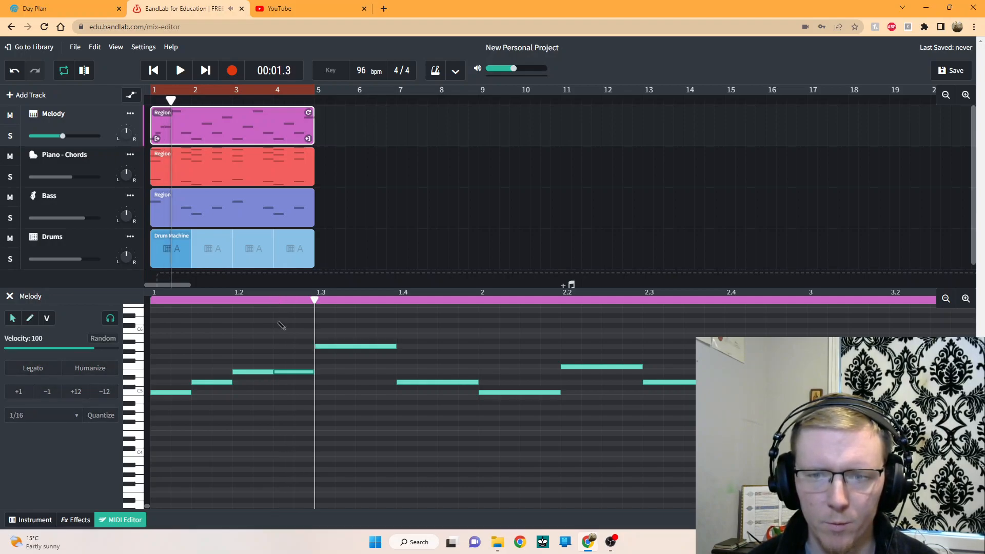
pyautogui.moveTo(296, 373); pyautogui.dragTo(297, 358)
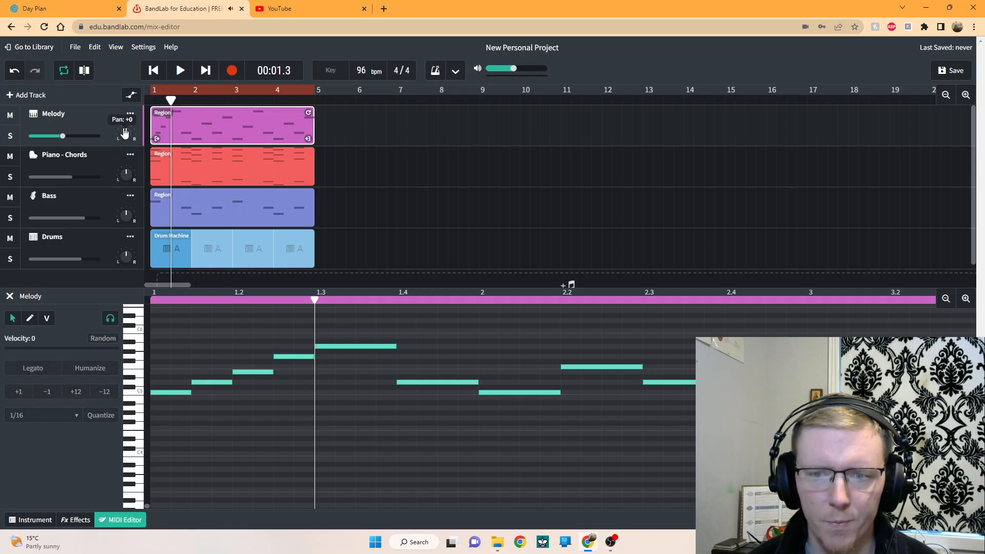
# - Play the first bar from the start twice to hear the added passing notes
pyautogui.click(153, 70)
pyautogui.click(181, 71)
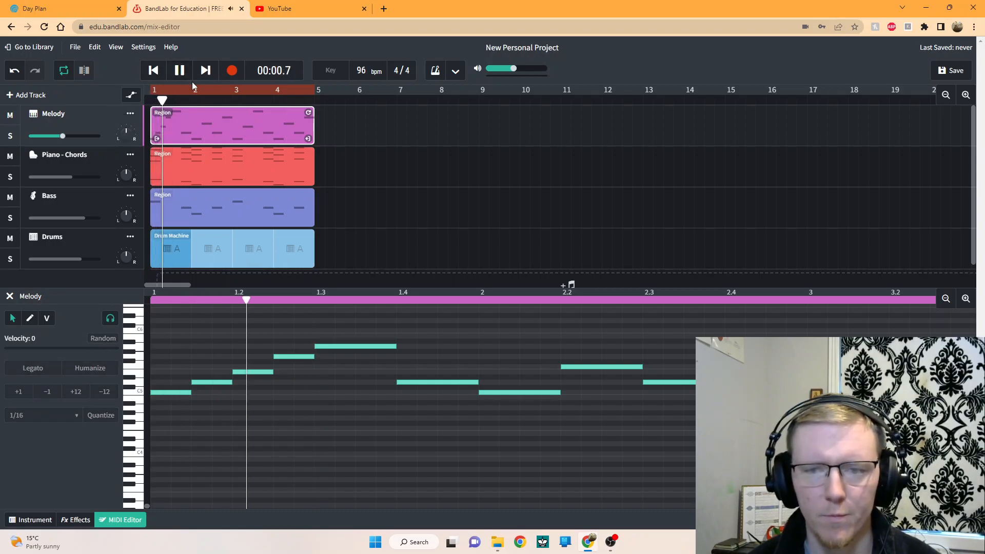
pyautogui.click(191, 73)
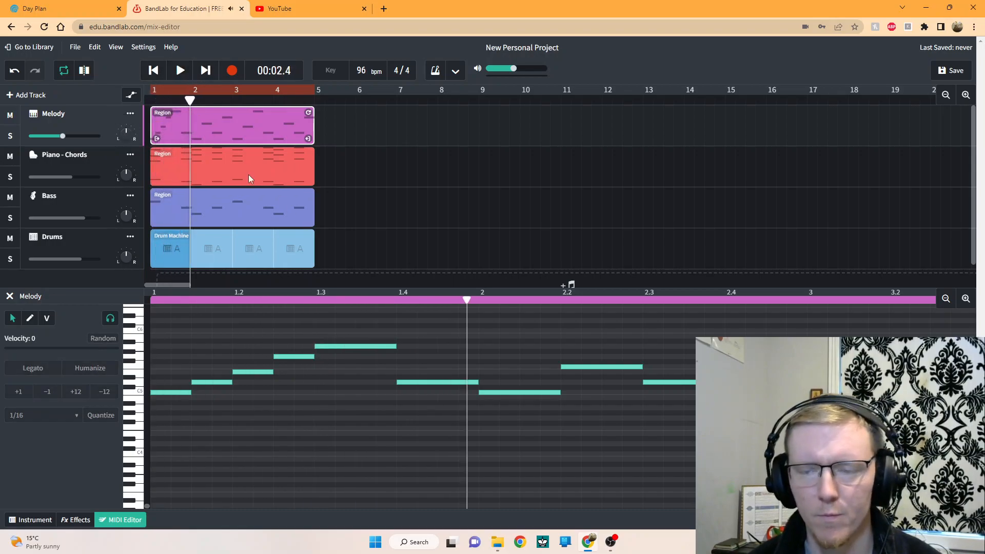
pyautogui.click(181, 77)
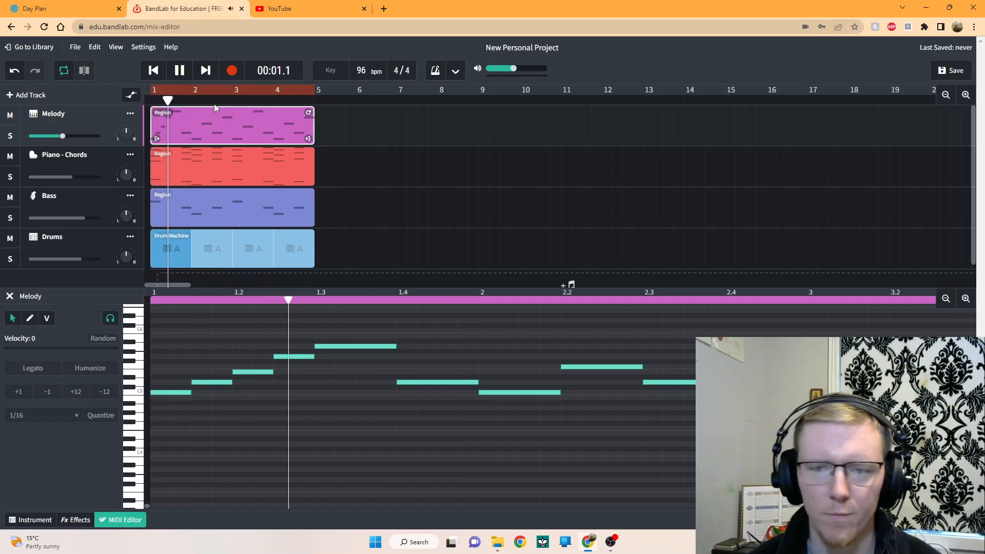
pyautogui.click(185, 77)
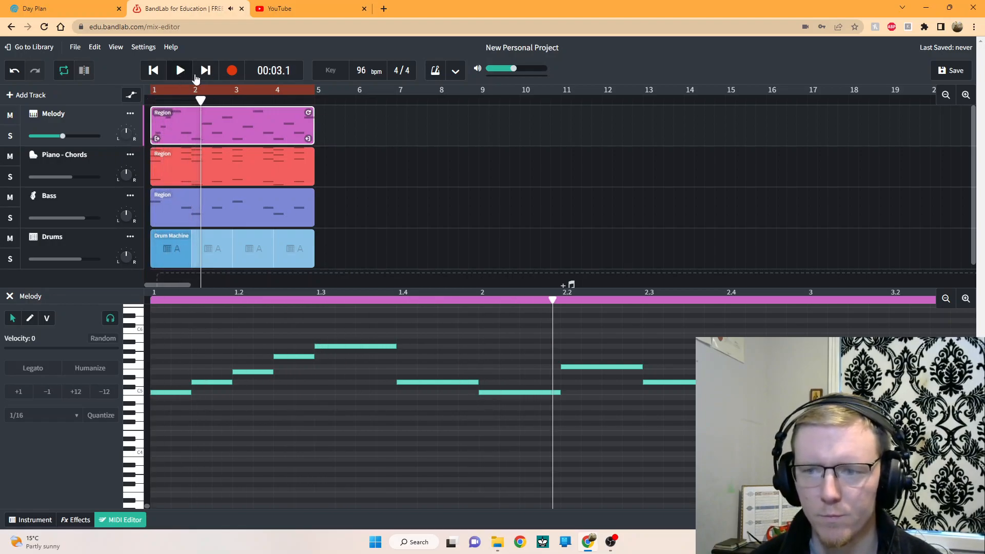
# - Shorten bar 2's first note to half a beat and add a copy two semitones higher in the gap
pyautogui.moveTo(561, 392); pyautogui.dragTo(539, 386)
pyautogui.hotkey('ctrl', 'c')
pyautogui.click(519, 305)
pyautogui.hotkey('ctrl', 'v')
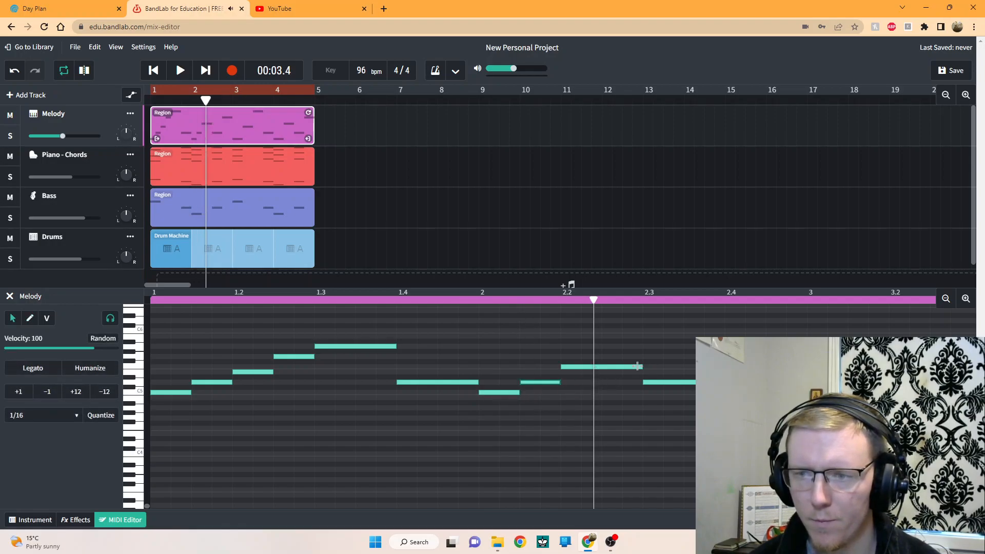
# - Shorten the note on beat 2.3 to half a beat and place a pasted copy two semitones higher after it
pyautogui.moveTo(724, 384); pyautogui.dragTo(684, 387)
pyautogui.click(706, 402)
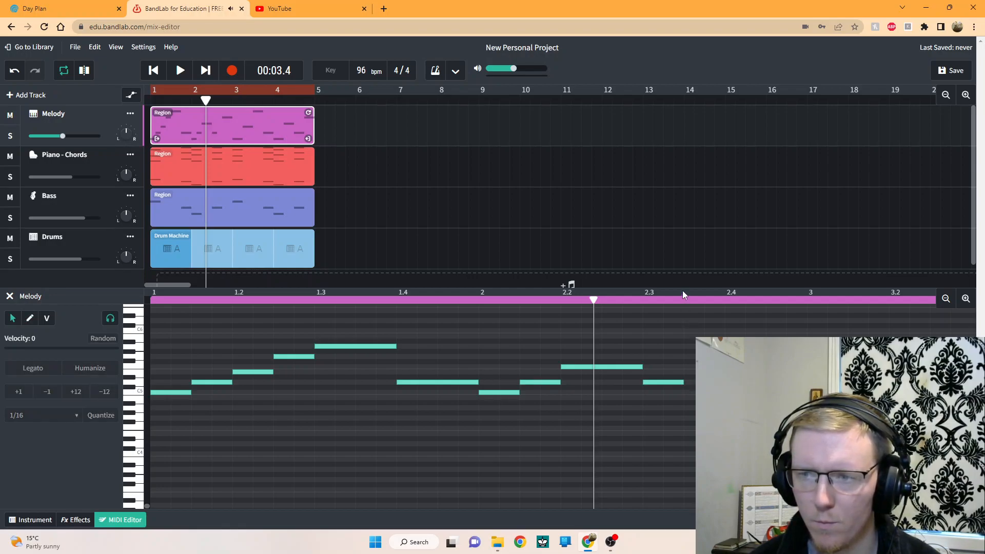
pyautogui.hotkey('ctrl', 'v')
pyautogui.moveTo(615, 384); pyautogui.dragTo(705, 373)
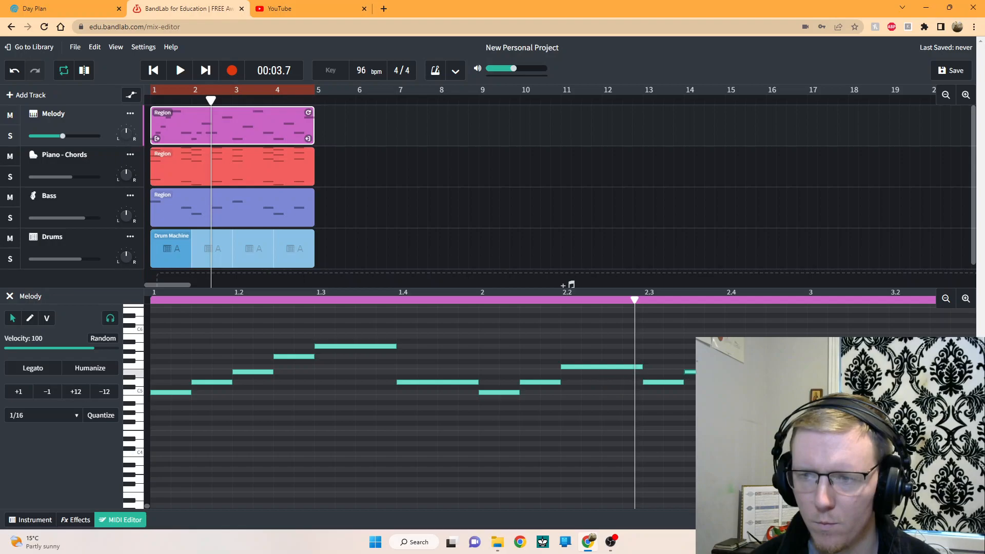
pyautogui.click(672, 432)
# - Lengthen the first two Melody notes back to one beat each and delete bar 1's two passing notes
pyautogui.moveTo(190, 393); pyautogui.dragTo(233, 394)
pyautogui.click(226, 382)
pyautogui.press('Delete')
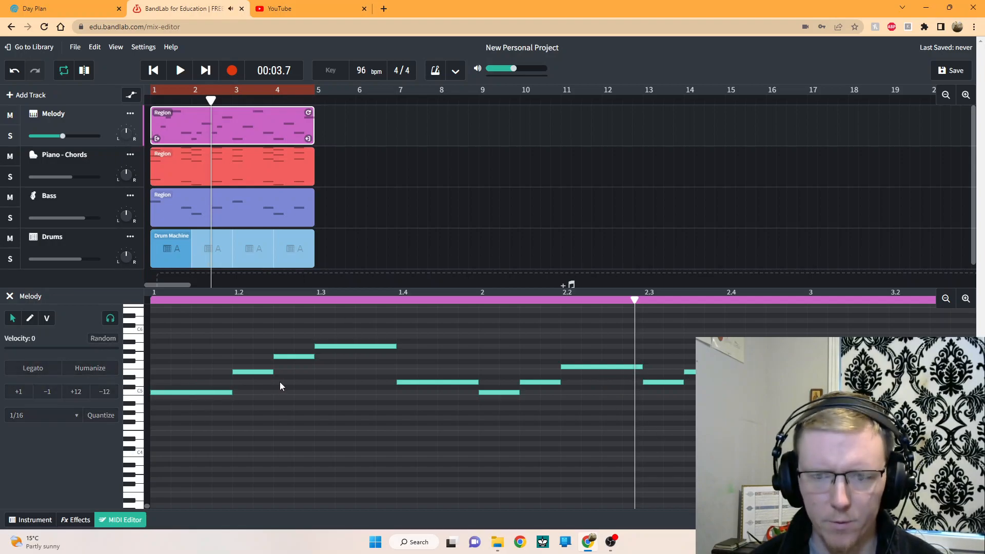
pyautogui.moveTo(274, 371); pyautogui.dragTo(310, 376)
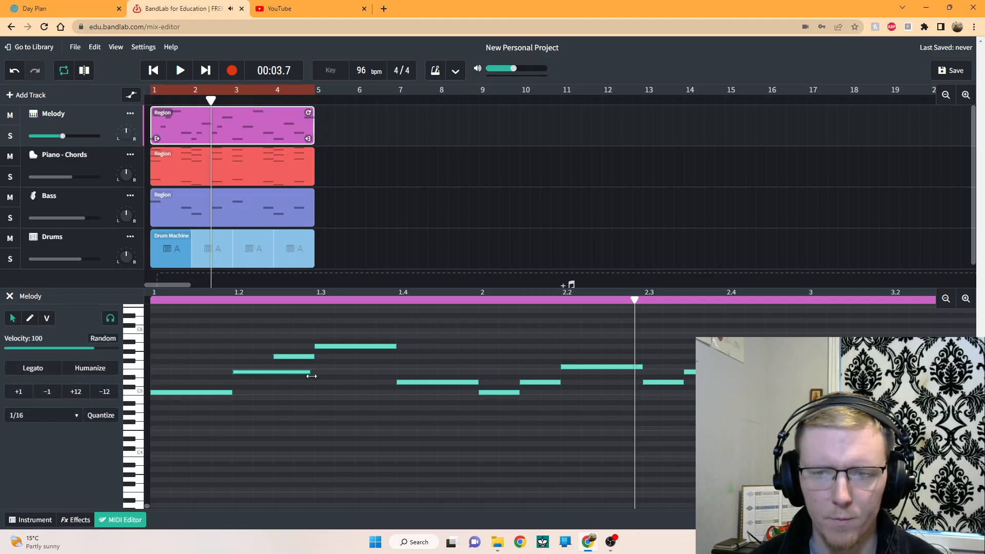
pyautogui.click(301, 358)
pyautogui.press('Delete')
# - Play the project from the start to compare the plain first bar with the passing notes in bar 2
pyautogui.click(152, 71)
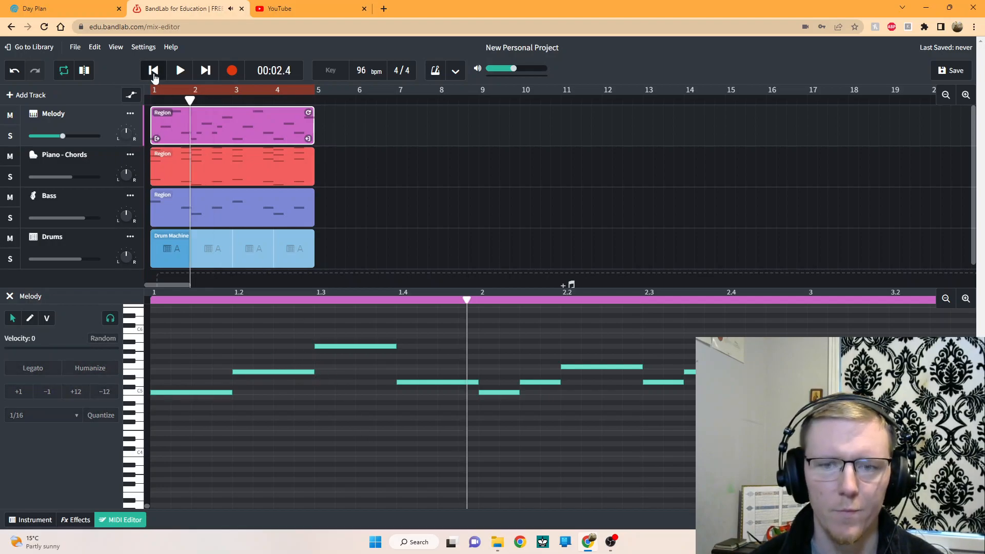
pyautogui.click(181, 72)
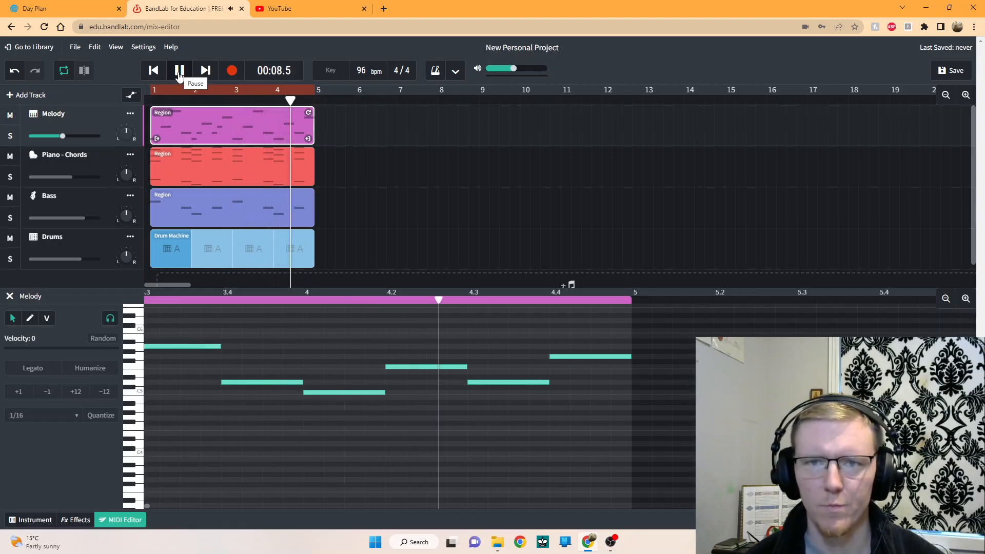
pyautogui.click(179, 72)
# - Lengthen bar 2's two half-beat notes to one beat each, remove their passing notes and return the playhead to the start
pyautogui.moveTo(149, 506); pyautogui.dragTo(150, 508)
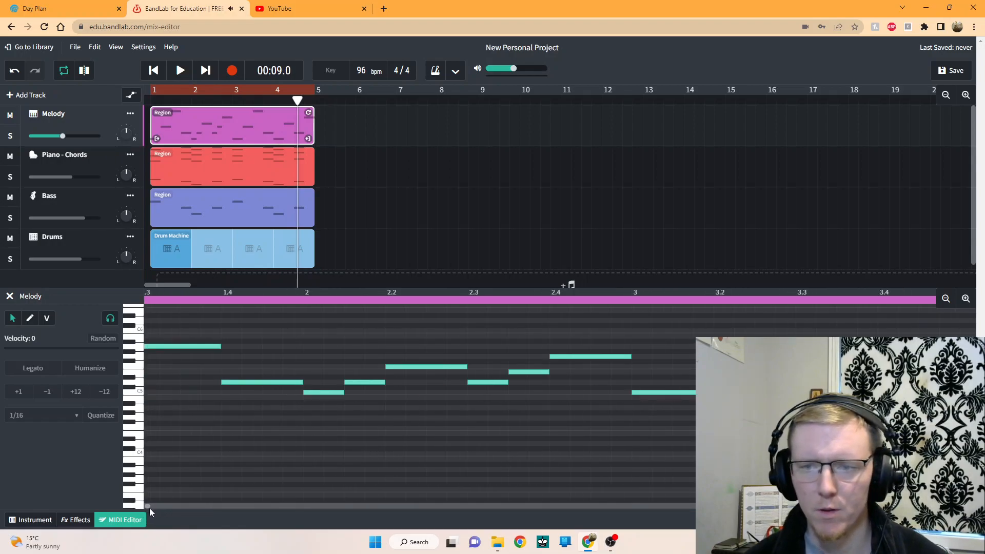
pyautogui.moveTo(344, 392); pyautogui.dragTo(381, 394)
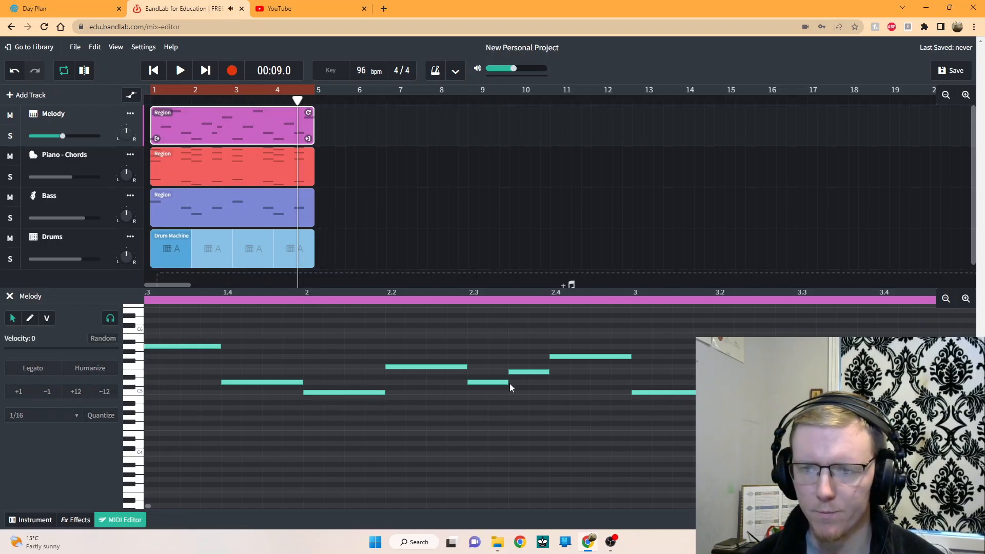
pyautogui.moveTo(508, 382); pyautogui.dragTo(548, 384)
pyautogui.click(533, 373)
pyautogui.press('Delete')
pyautogui.click(152, 70)
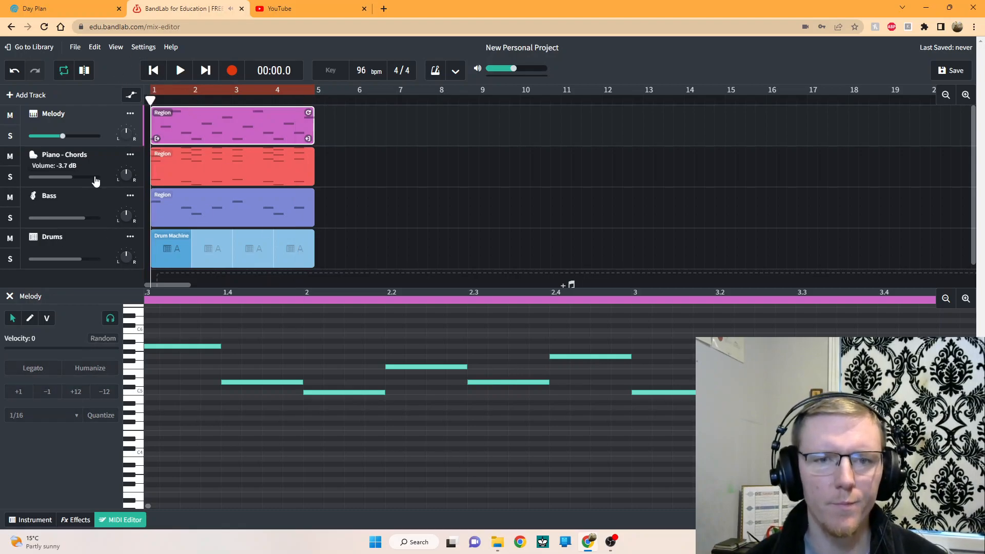
pyautogui.click(100, 159)
pyautogui.click(95, 202)
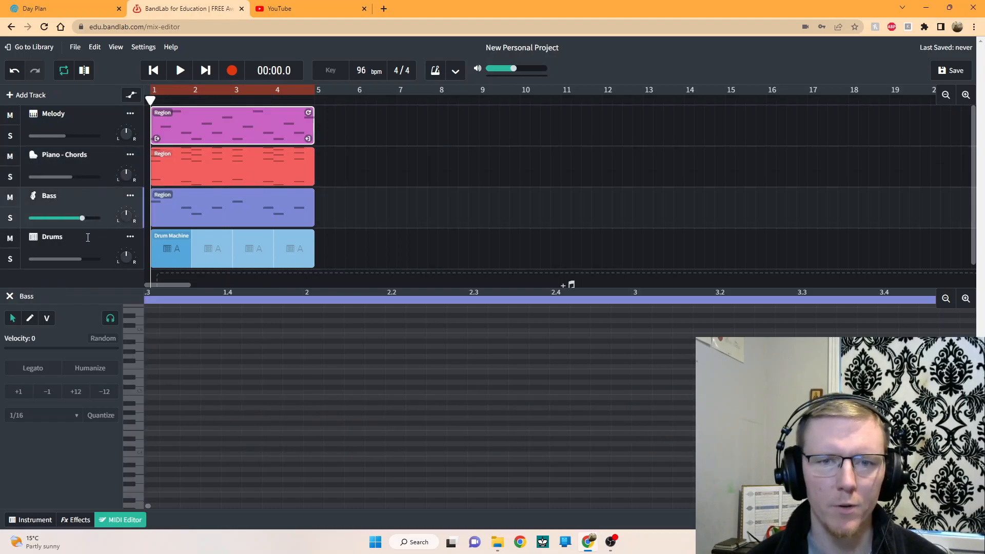
pyautogui.click(88, 238)
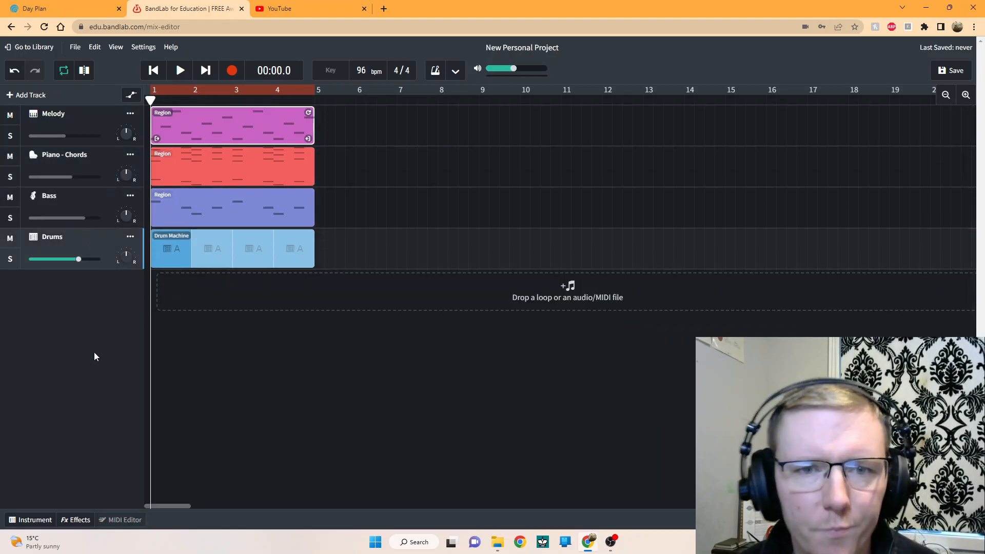